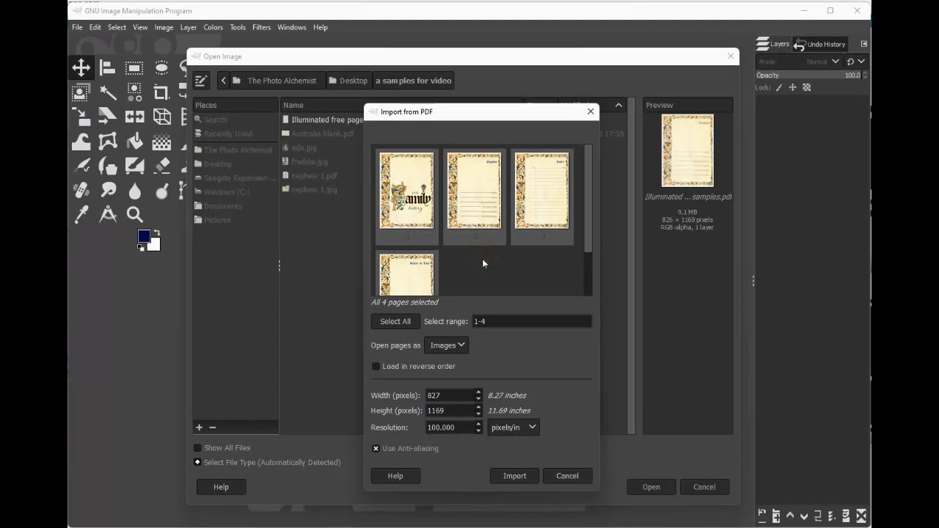
Import only page 2 of the Illuminated free page samples PDF, opening pages as images.
click(481, 176)
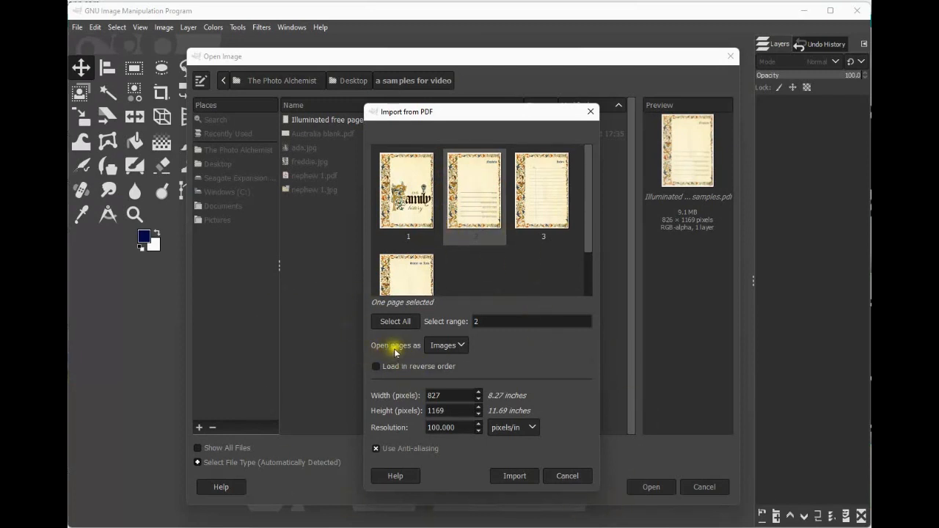
click(463, 346)
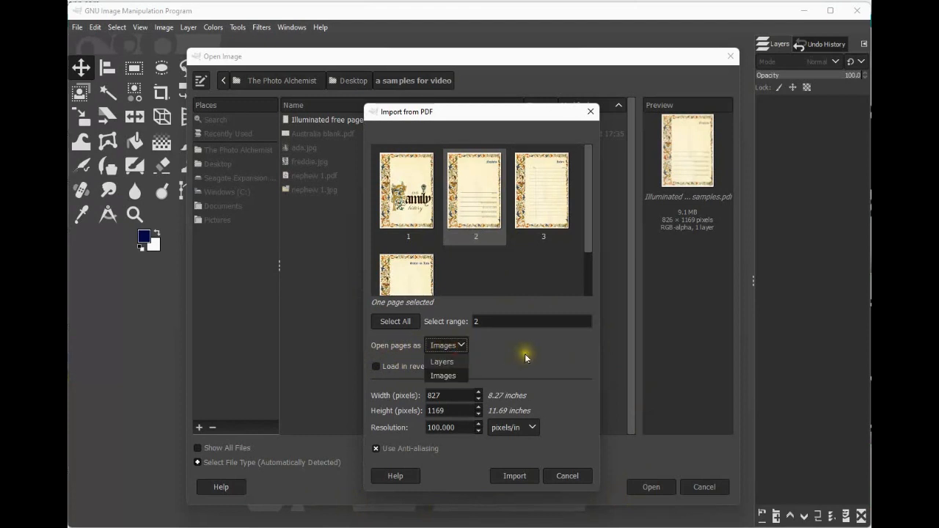
click(455, 376)
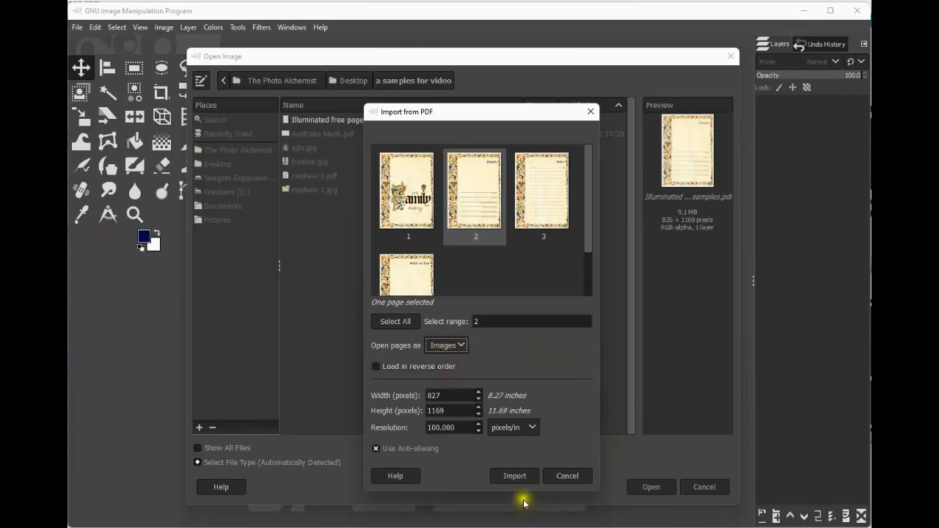
click(514, 476)
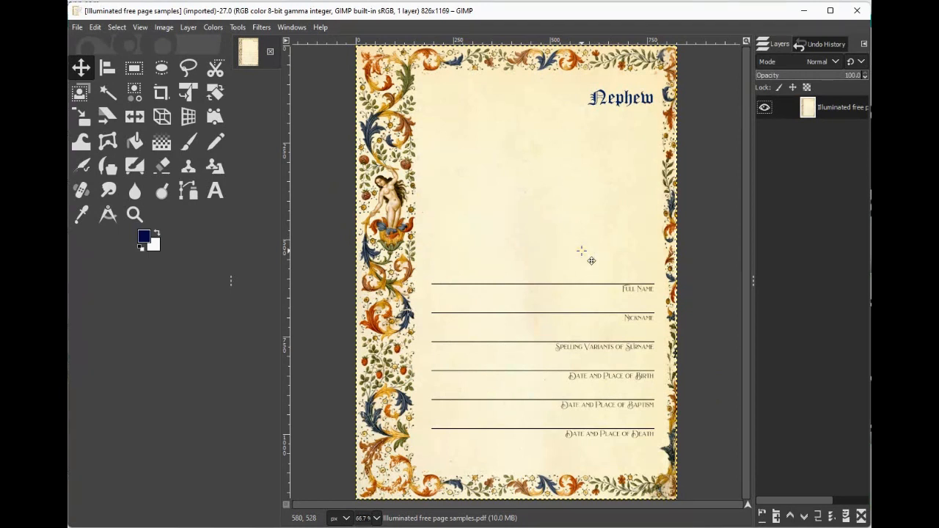
Lock the page layer's pixels, its position and size, and its alpha channel.
click(779, 89)
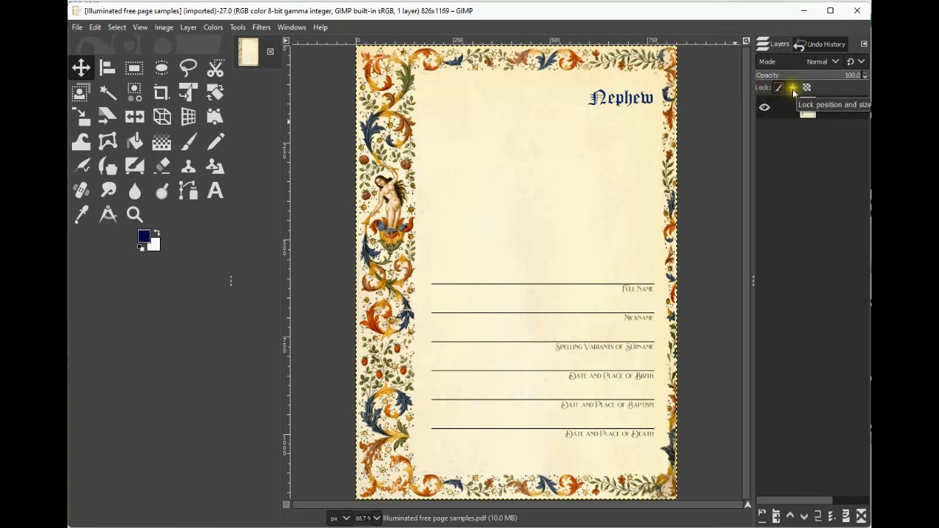
click(794, 88)
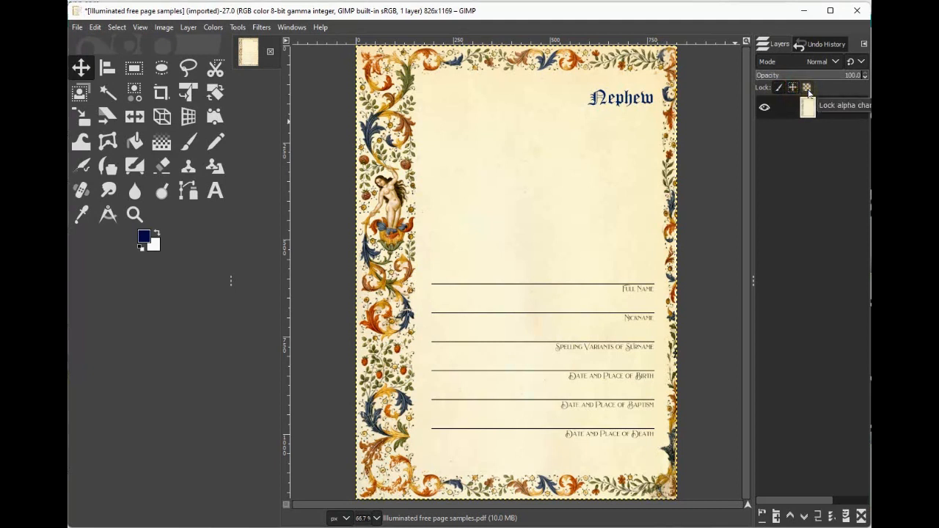
click(808, 90)
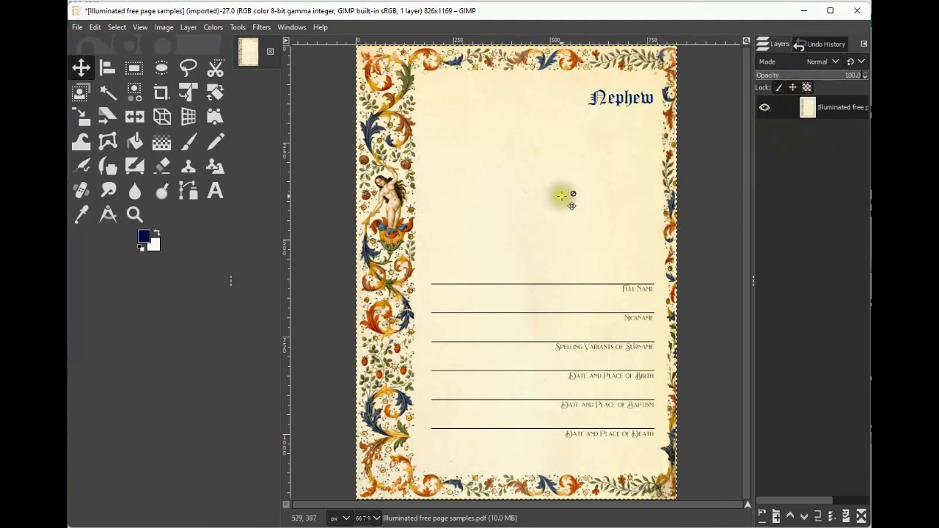
Try to move the locked page layer and paint on it with the Paintbrush to test the locks.
mouse_move(560, 195)
mouse_down()
mouse_move(552, 171)
mouse_move(541, 193)
mouse_move(585, 193)
mouse_move(503, 195)
mouse_move(585, 195)
mouse_move(482, 212)
mouse_move(581, 237)
mouse_move(546, 203)
mouse_move(621, 281)
mouse_move(592, 172)
mouse_move(511, 337)
mouse_up()
click(191, 145)
drag(473, 238, 584, 308)
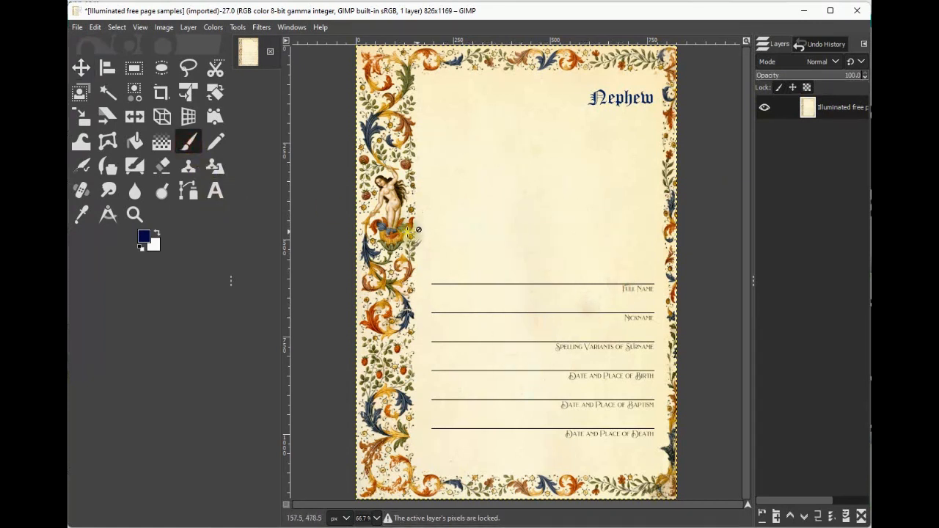
click(189, 141)
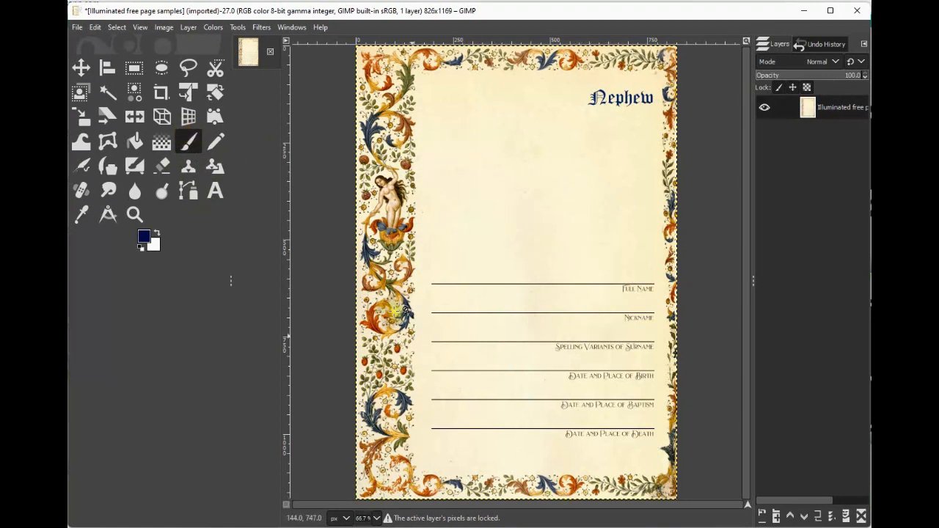
click(463, 222)
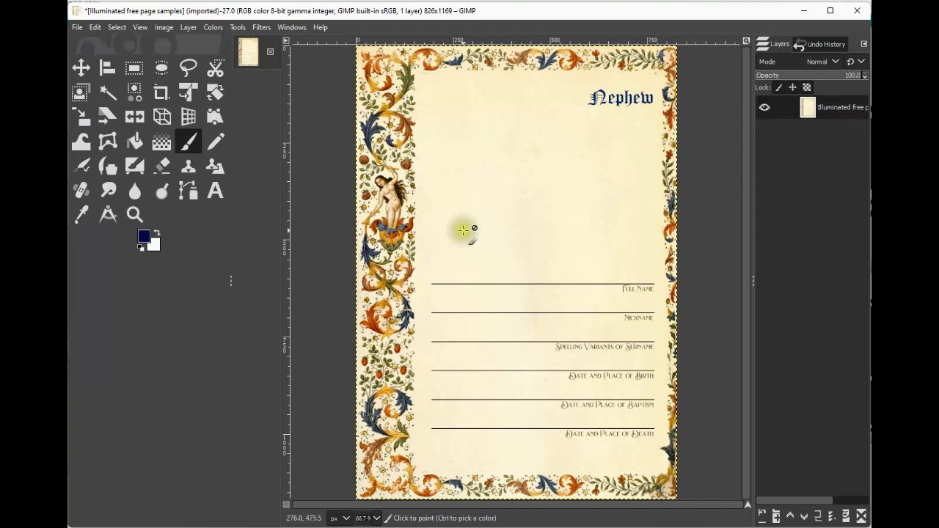
Activate the Text tool, show its options and choose the Billion Calligraphy font.
click(215, 192)
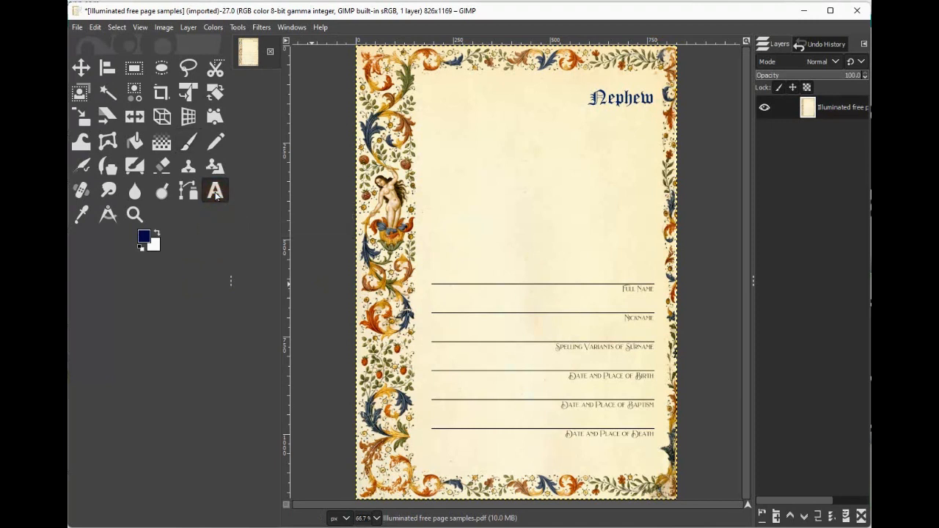
double_click(215, 193)
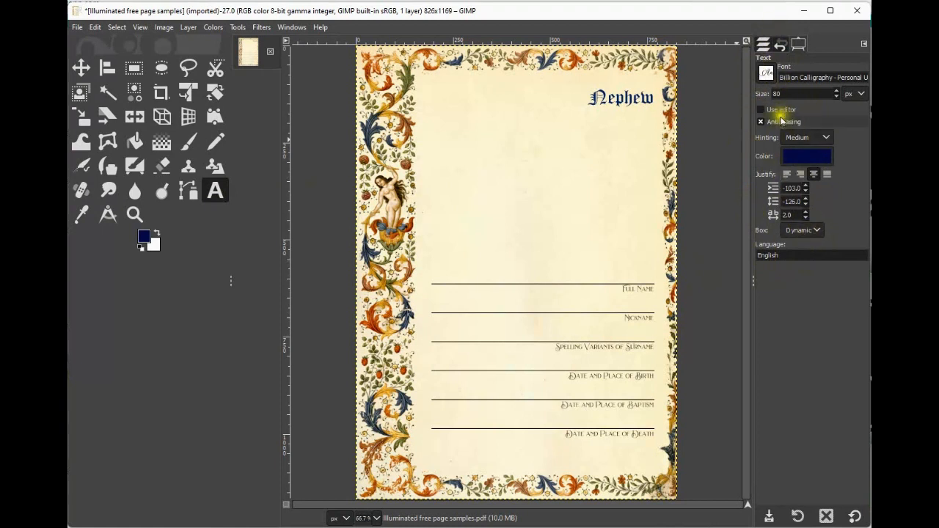
click(766, 73)
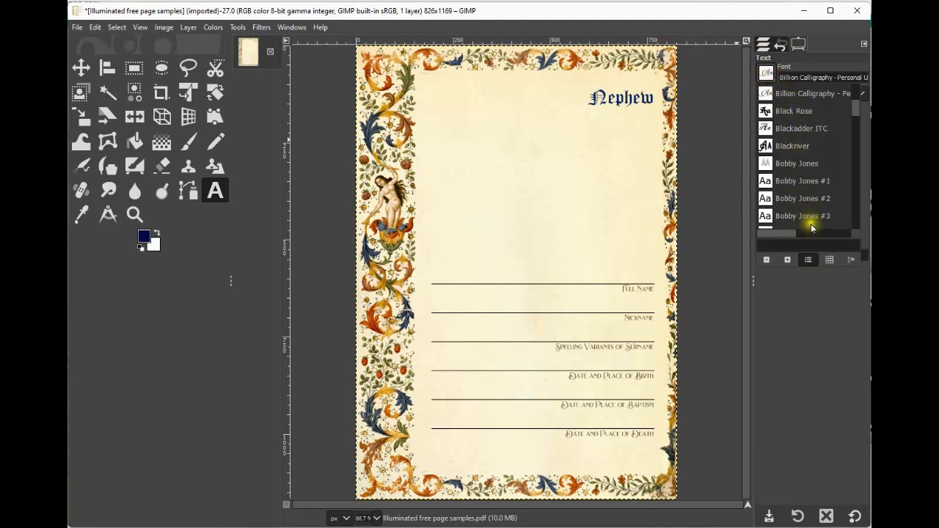
click(797, 94)
click(766, 73)
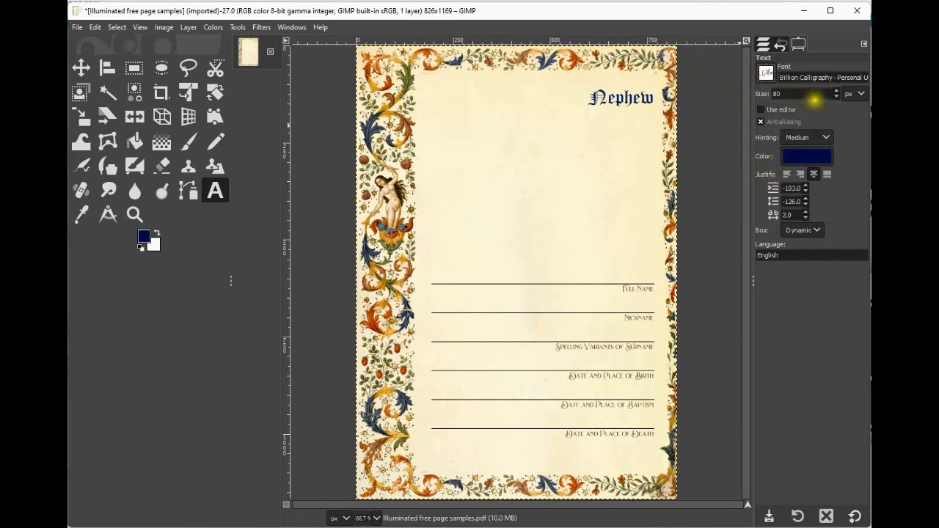
Set the text colour to a dark navy blue.
click(806, 153)
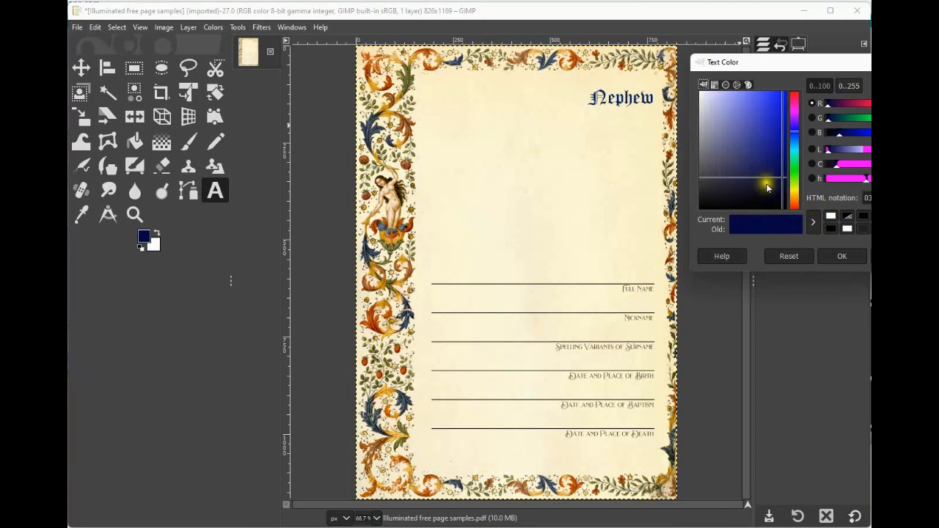
click(774, 180)
click(780, 176)
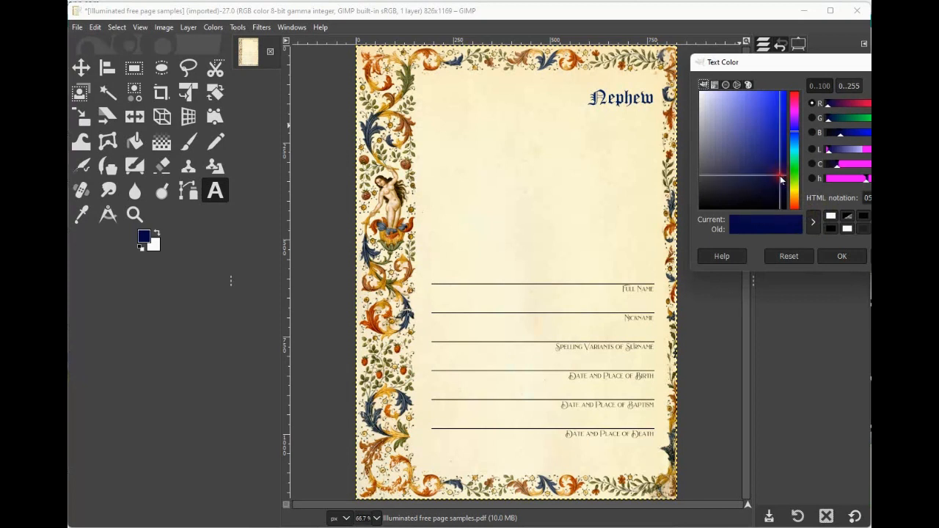
click(778, 179)
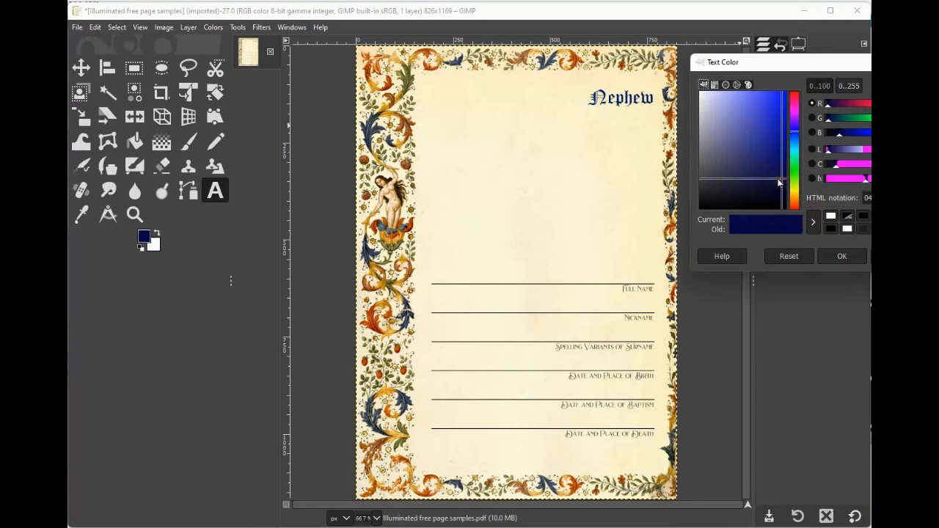
click(836, 258)
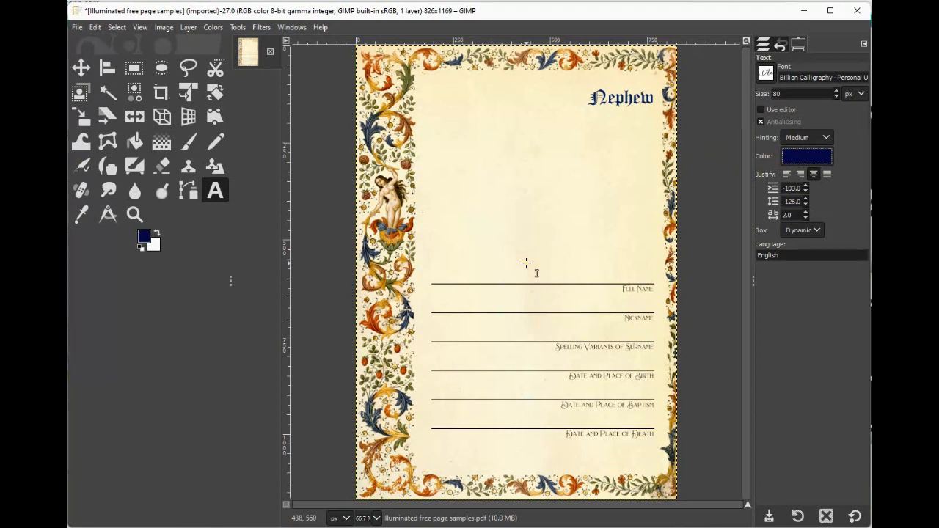
Add a text layer starting above the Full Name line and enter the relative's full name.
click(522, 259)
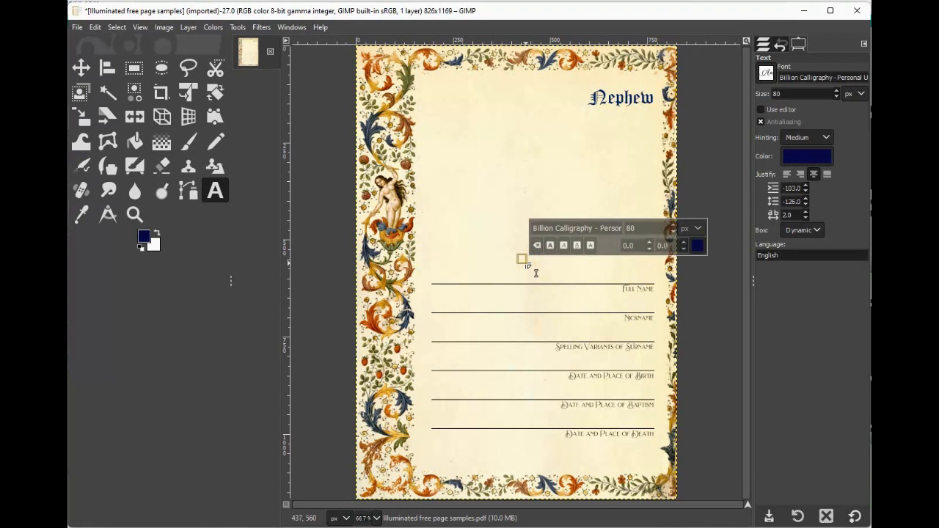
text(Thomas)
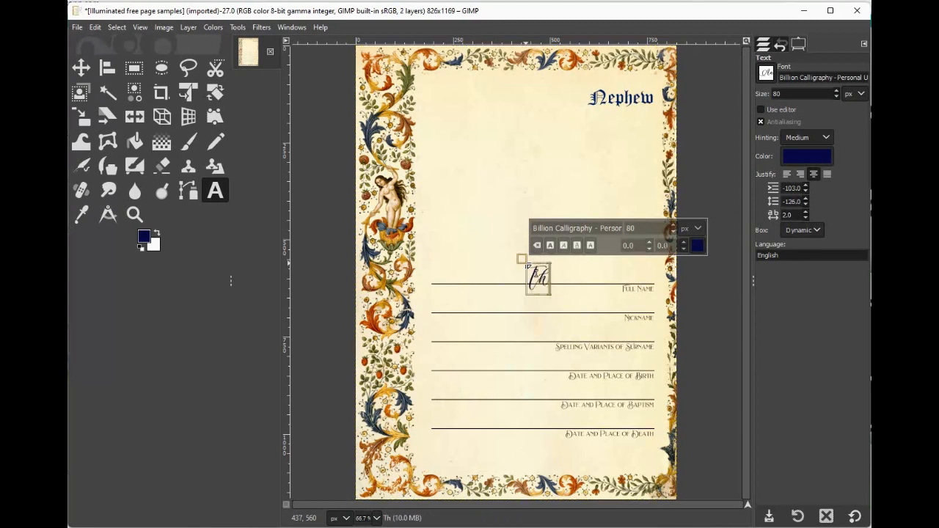
text(Albe)
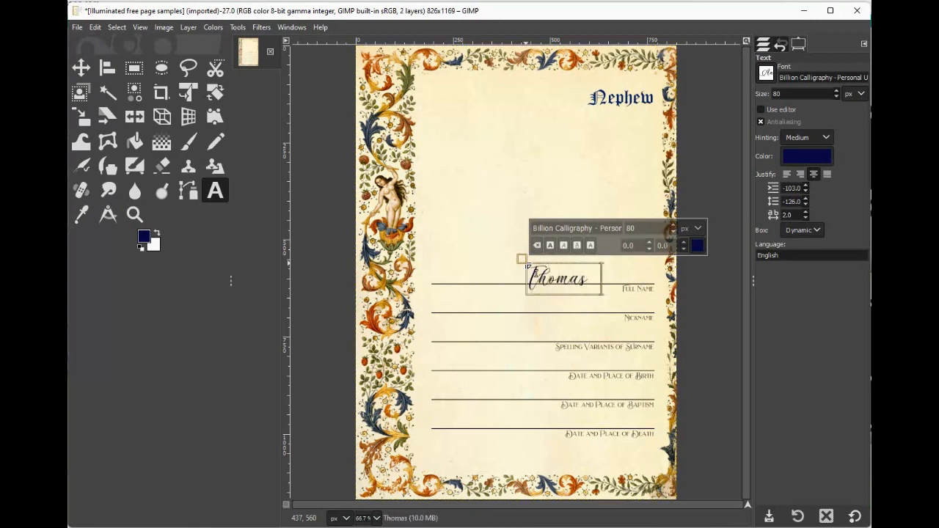
text(rt Shelby)
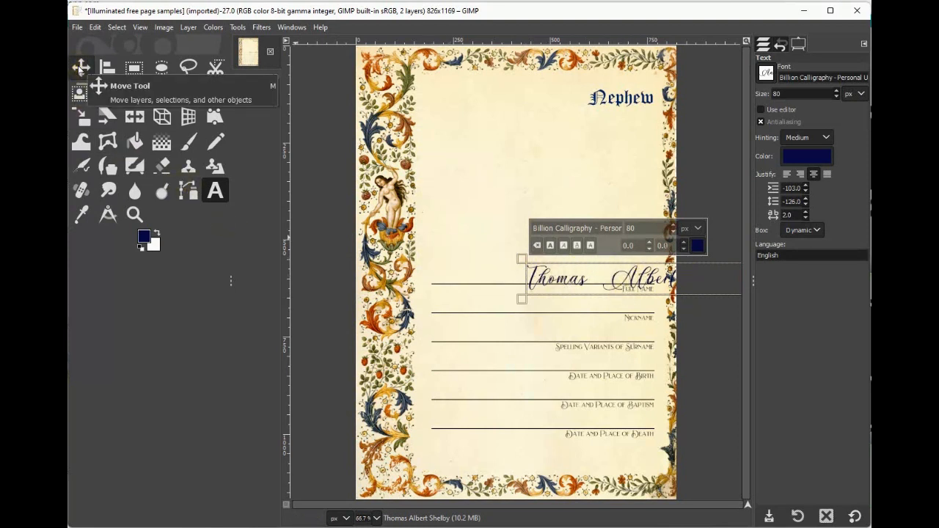
Move the name text about 280 px left and 6 px up so it sits along the Full Name line.
click(81, 68)
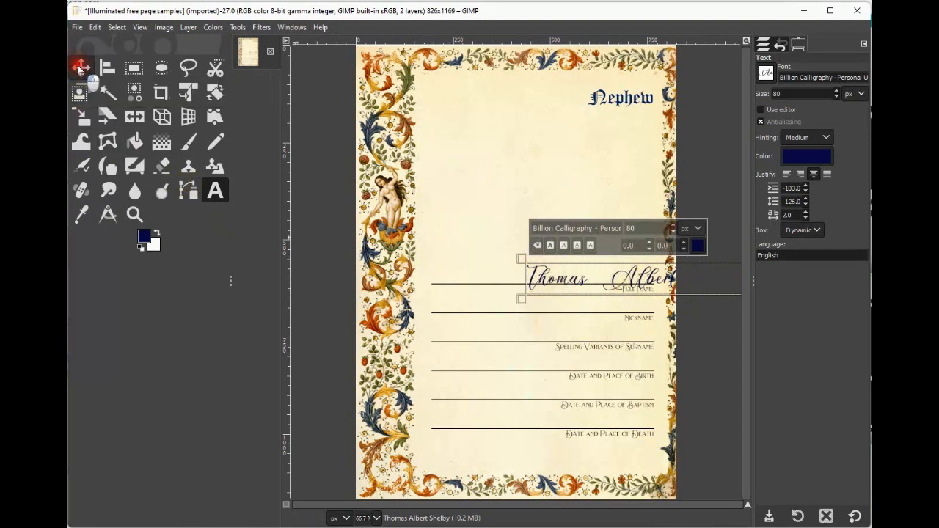
click(565, 289)
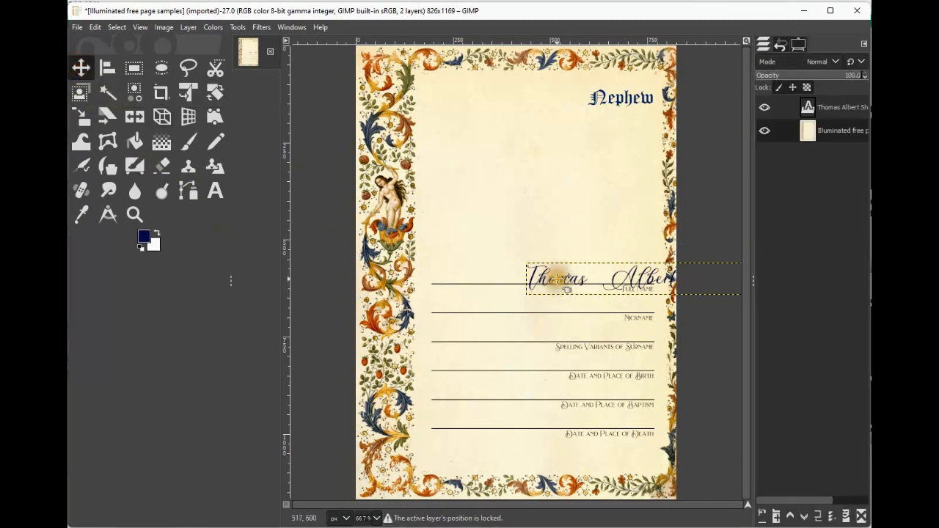
click(567, 289)
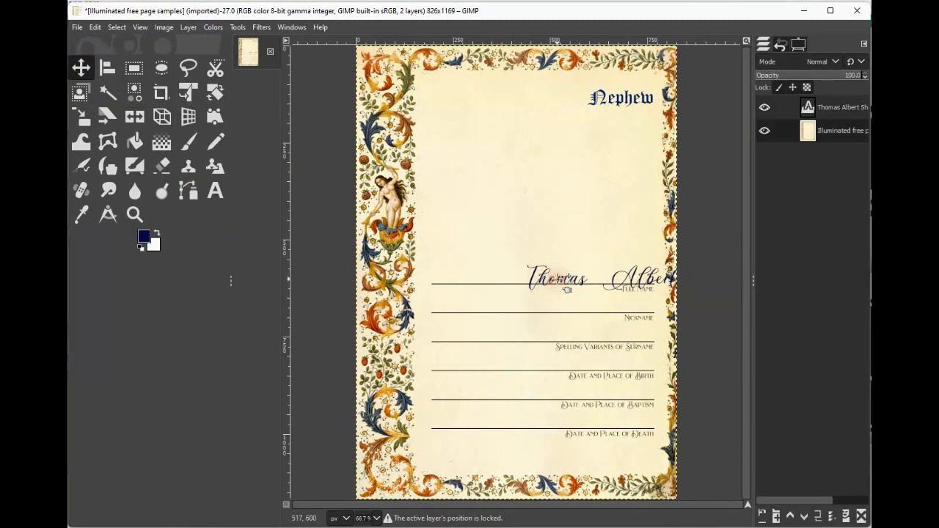
click(558, 279)
drag(558, 279, 449, 276)
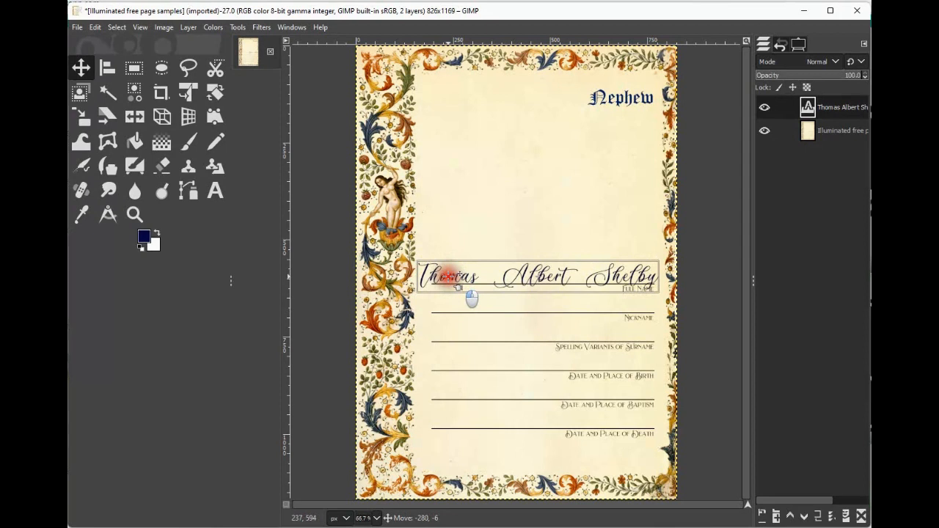
drag(449, 276, 449, 276)
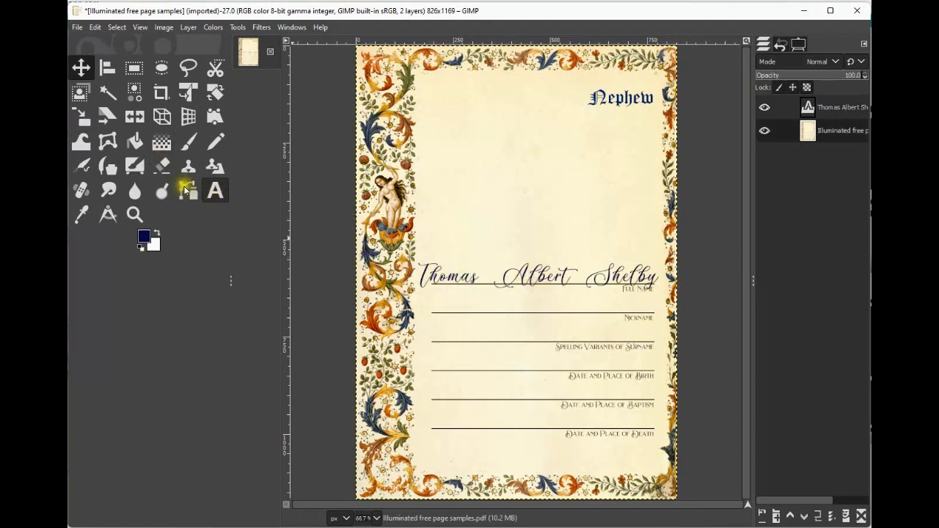
Scale the name text layer to about 385 × 83 px by narrowing it from its left edge.
click(81, 122)
click(81, 122)
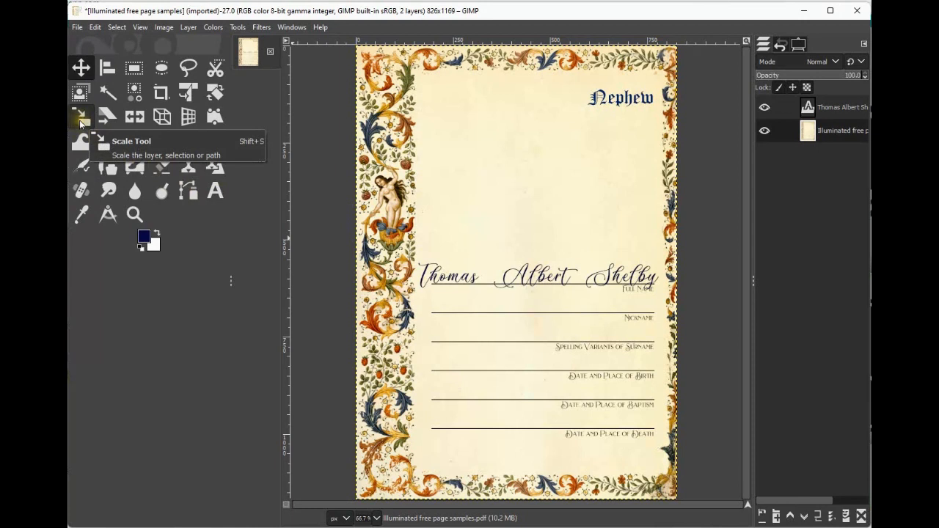
click(88, 124)
click(86, 125)
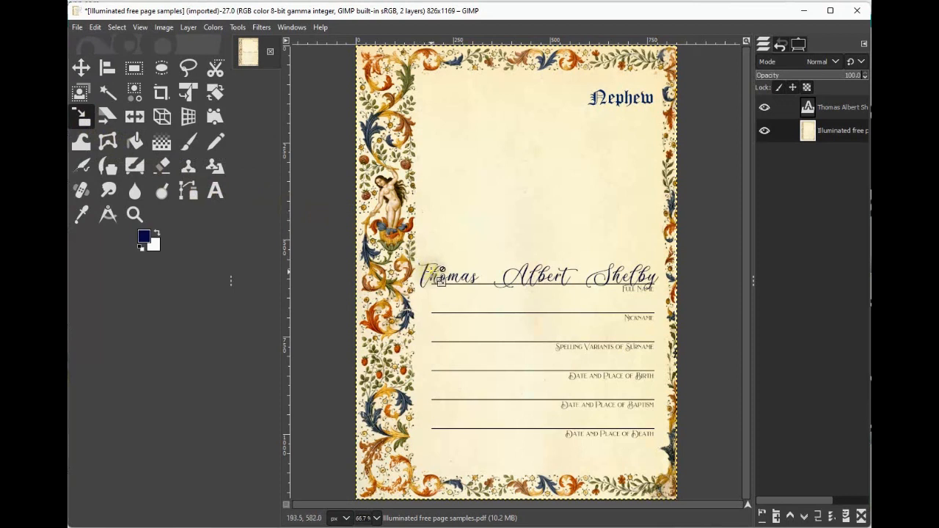
click(440, 277)
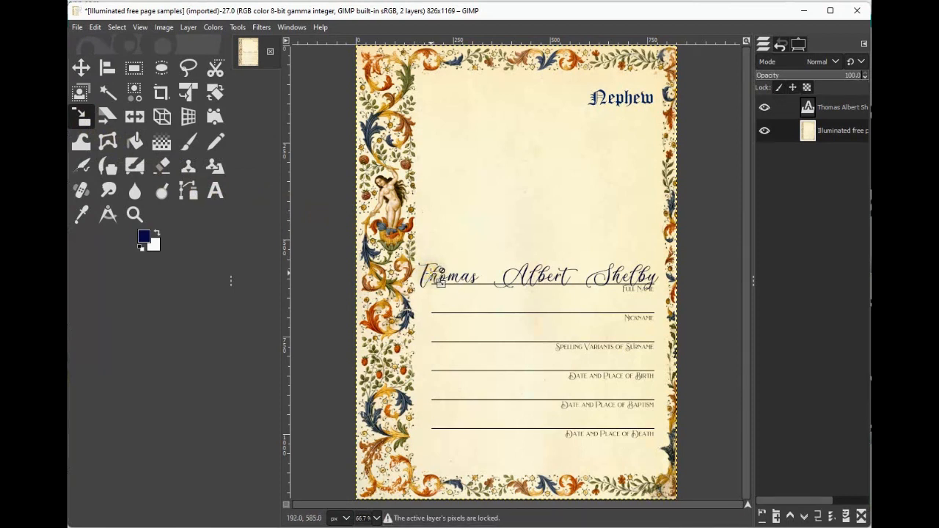
click(430, 274)
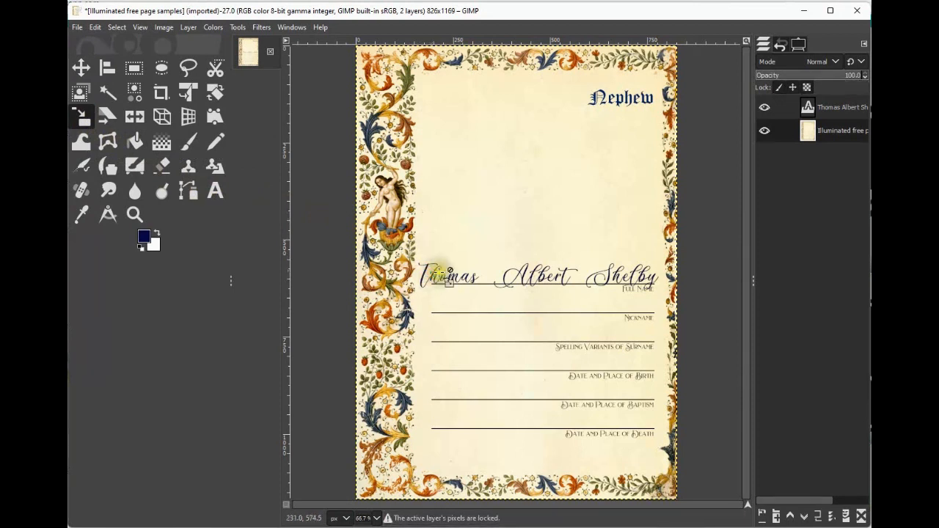
click(842, 107)
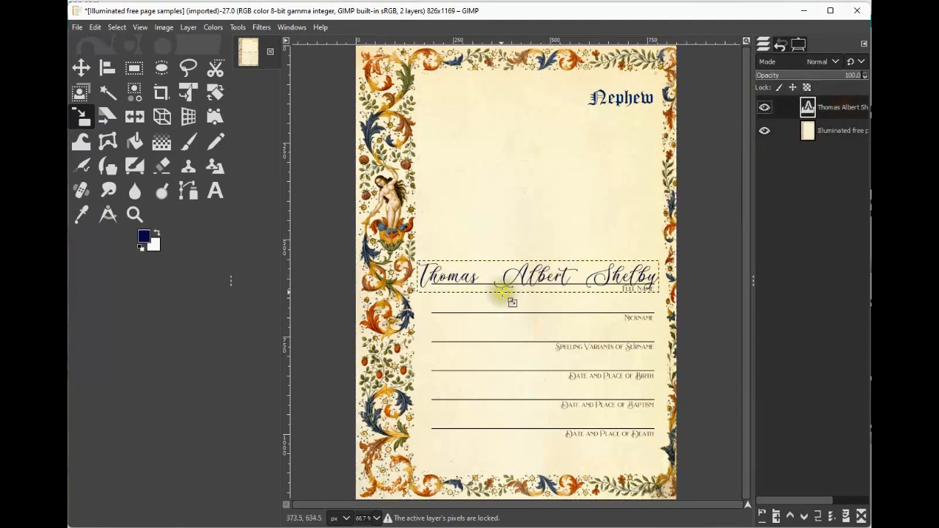
click(426, 277)
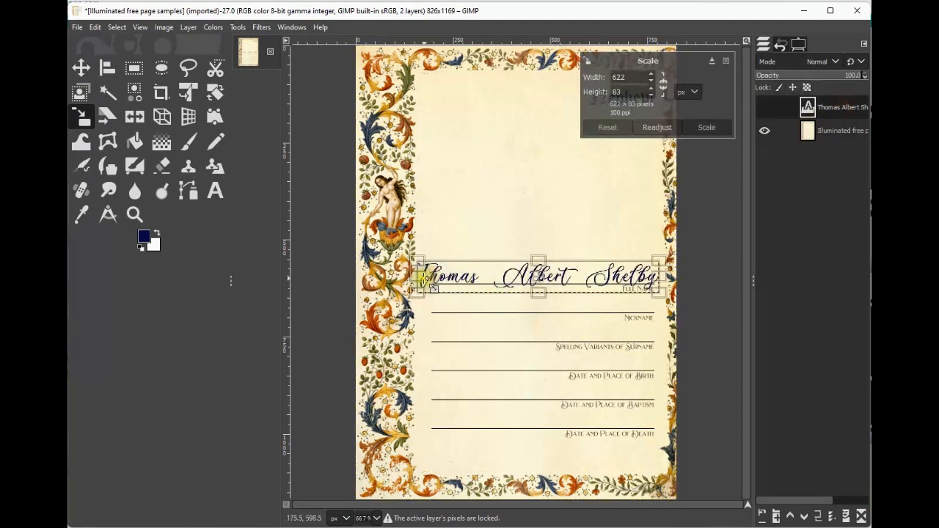
drag(419, 280, 505, 281)
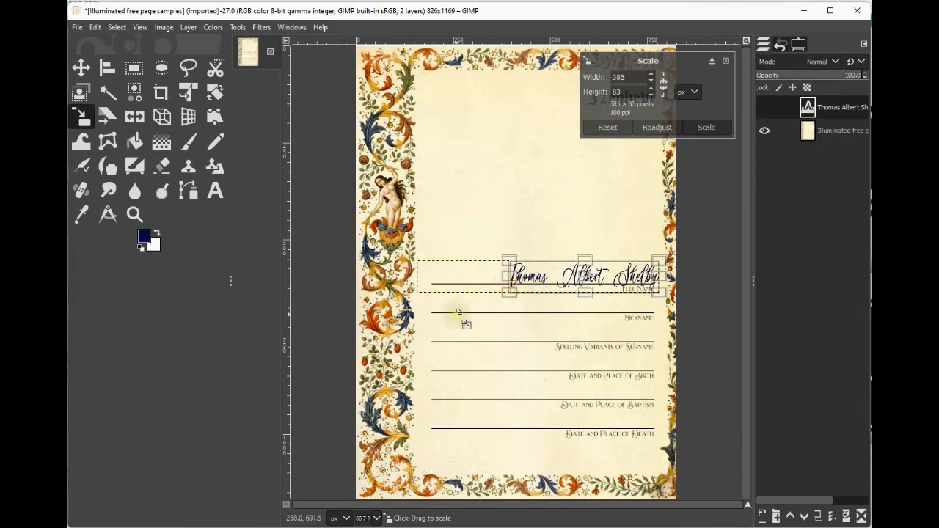
click(706, 127)
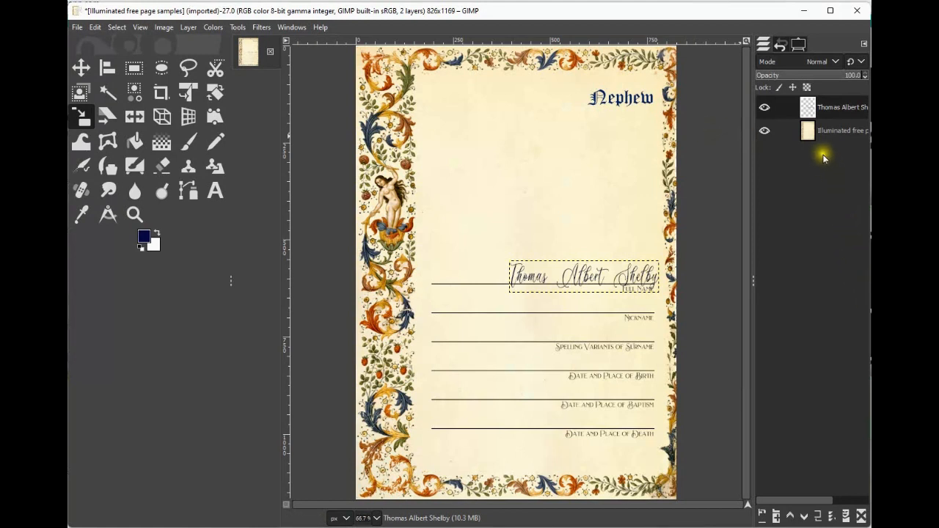
Duplicate the full name text layer and move the copy straight down so it sits along the Nickname line.
click(80, 67)
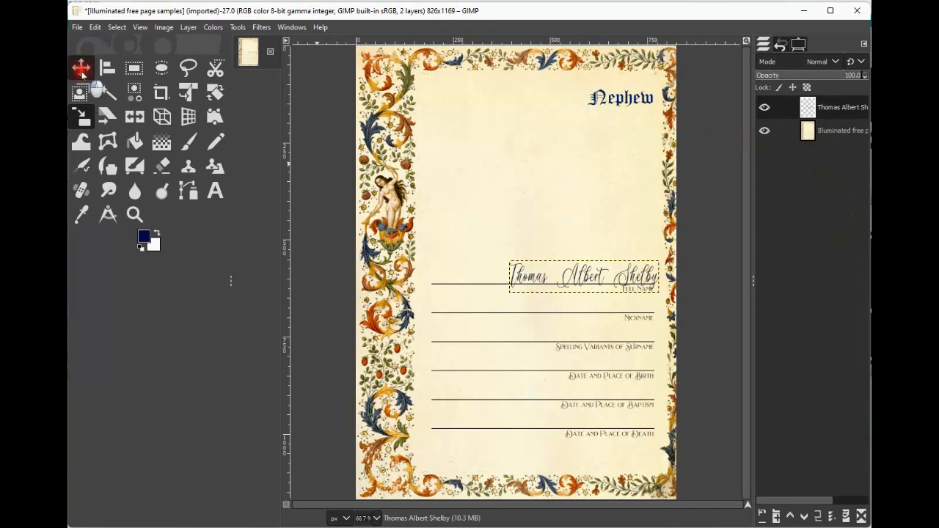
right_click(821, 109)
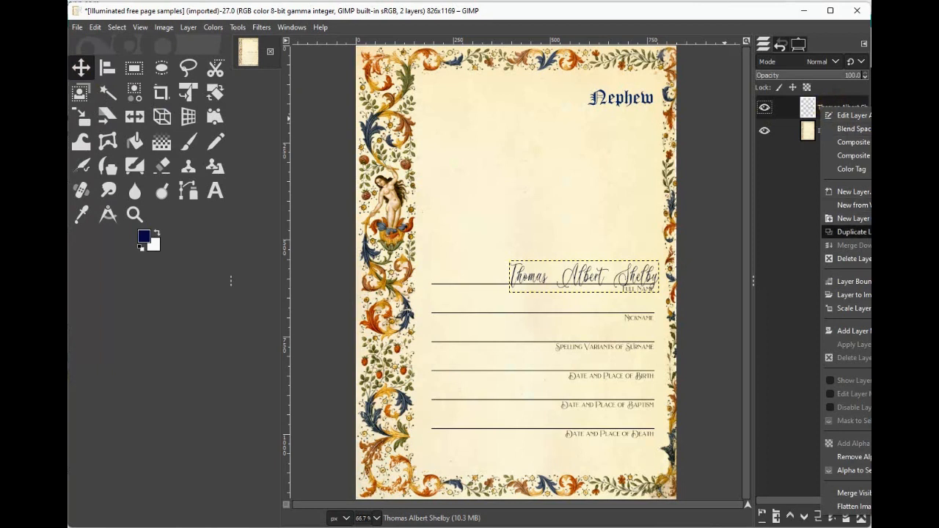
click(853, 232)
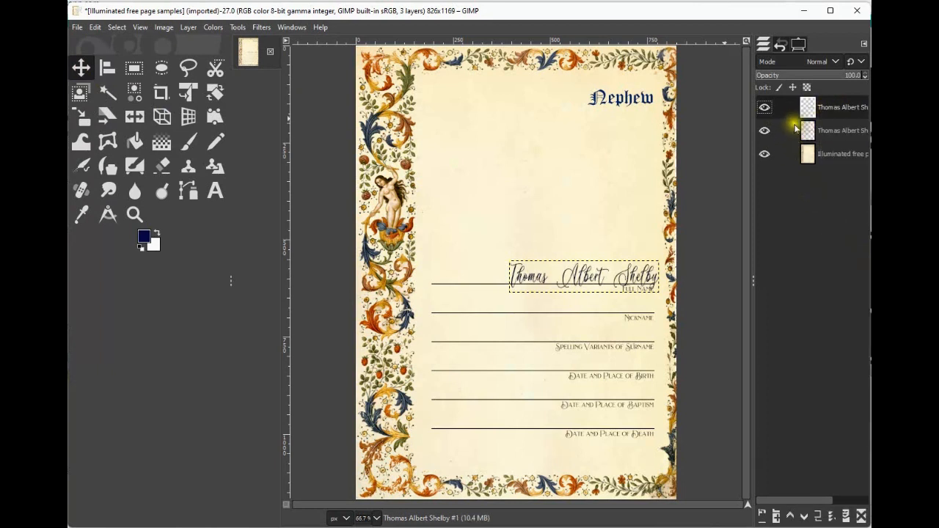
click(599, 280)
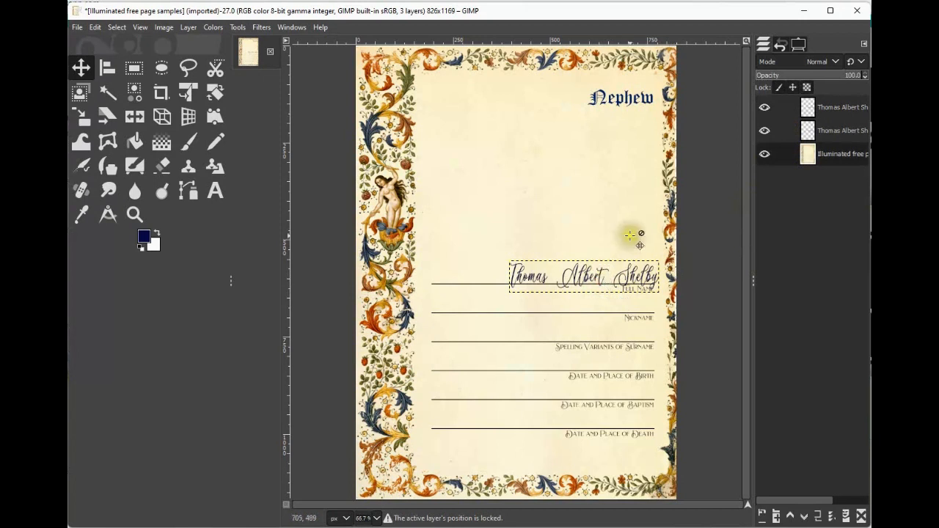
click(835, 107)
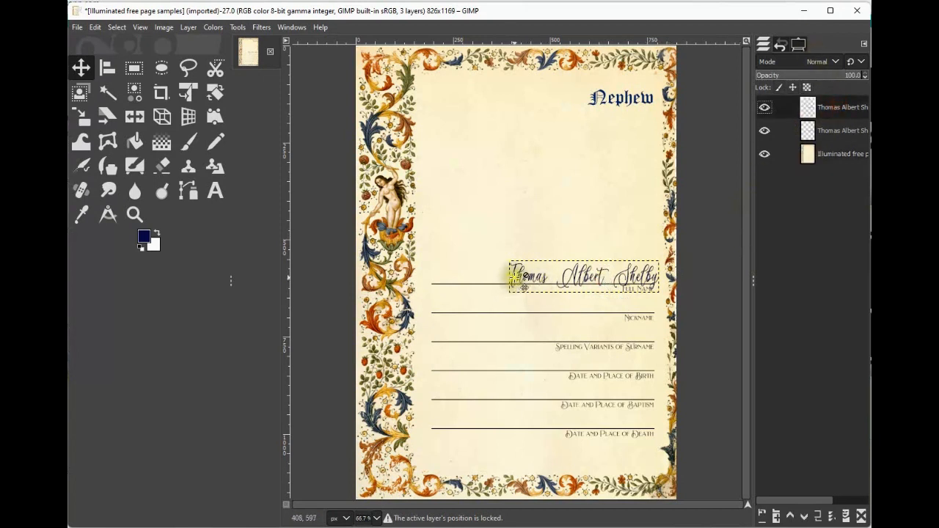
click(526, 286)
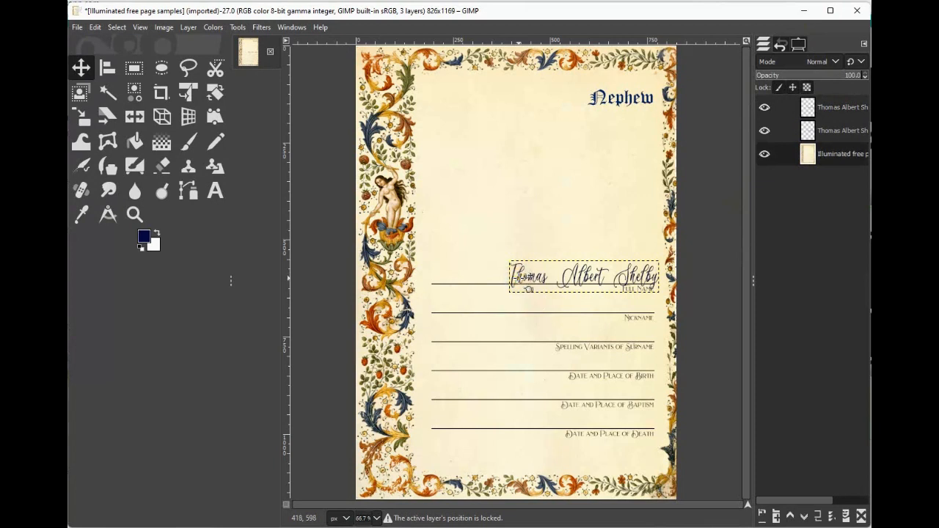
drag(526, 286, 518, 307)
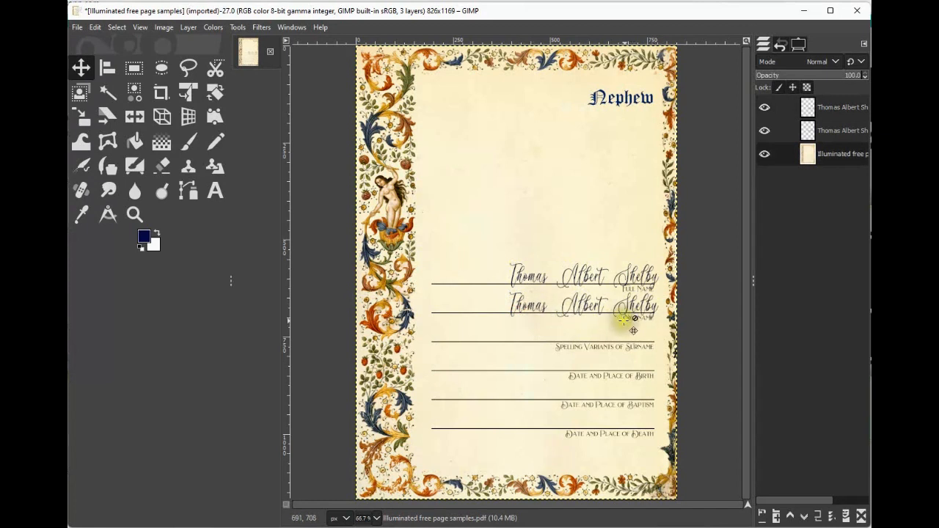
Edit the duplicated text on the Nickname line, discarding its scaling, and replace the full name with the relative's nickname.
click(214, 193)
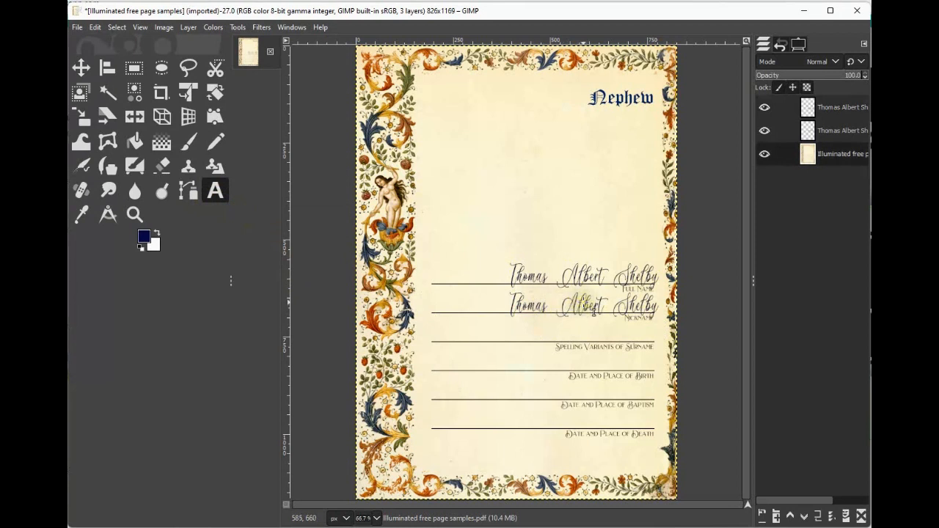
click(593, 311)
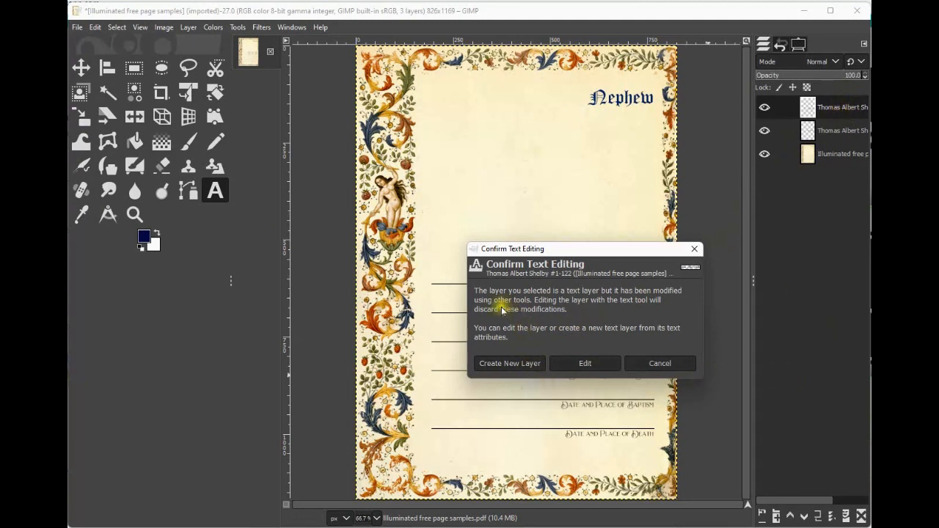
click(591, 363)
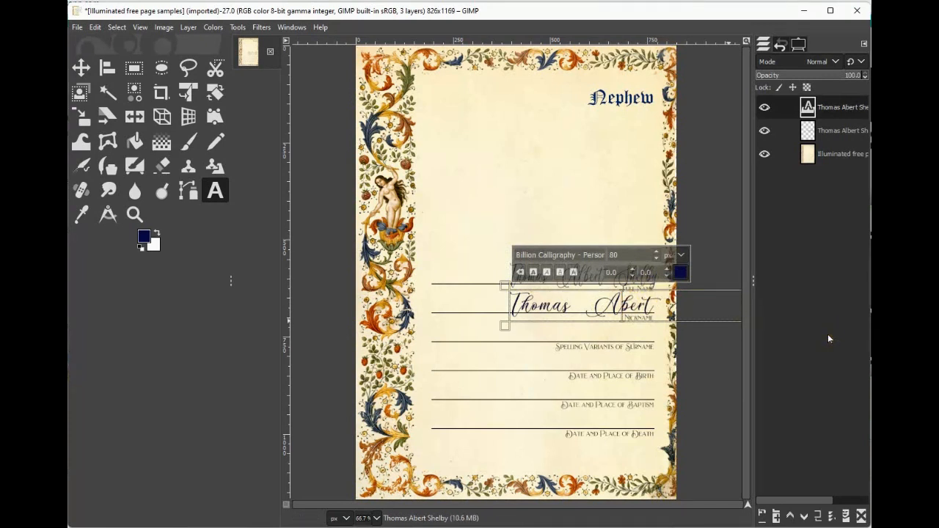
key(BackSpace)
key(BackSpace)
key(BackSpace)
key(BackSpace)
key(BackSpace)
key(BackSpace)
key(BackSpace)
key(BackSpace)
key(BackSpace)
key(BackSpace)
key(BackSpace)
key(BackSpace)
key(BackSpace)
key(BackSpace)
key(BackSpace)
key(BackSpace)
key(BackSpace)
key(BackSpace)
key(BackSpace)
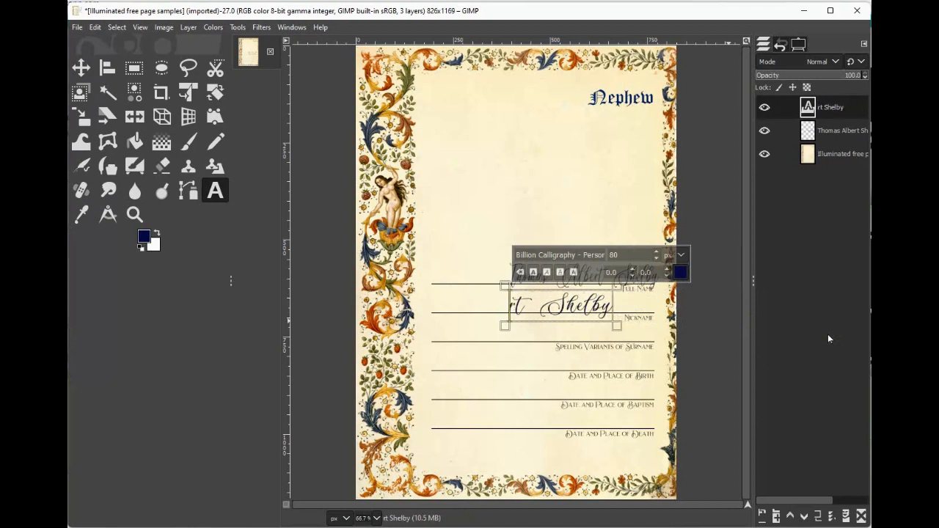
key(BackSpace)
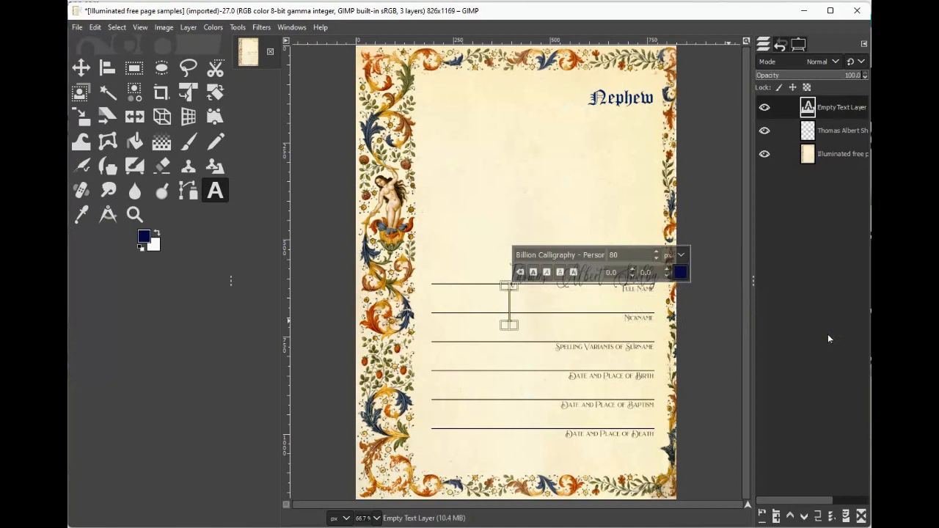
text(To)
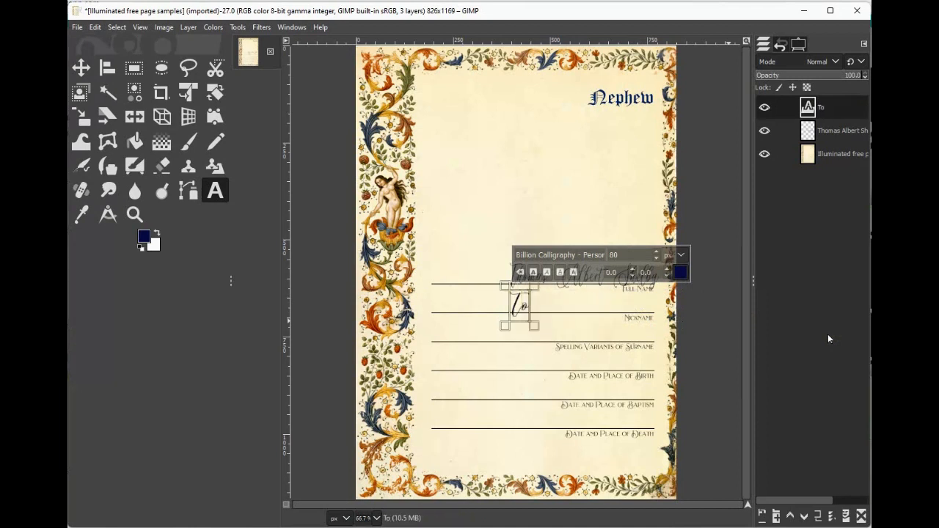
text(be)
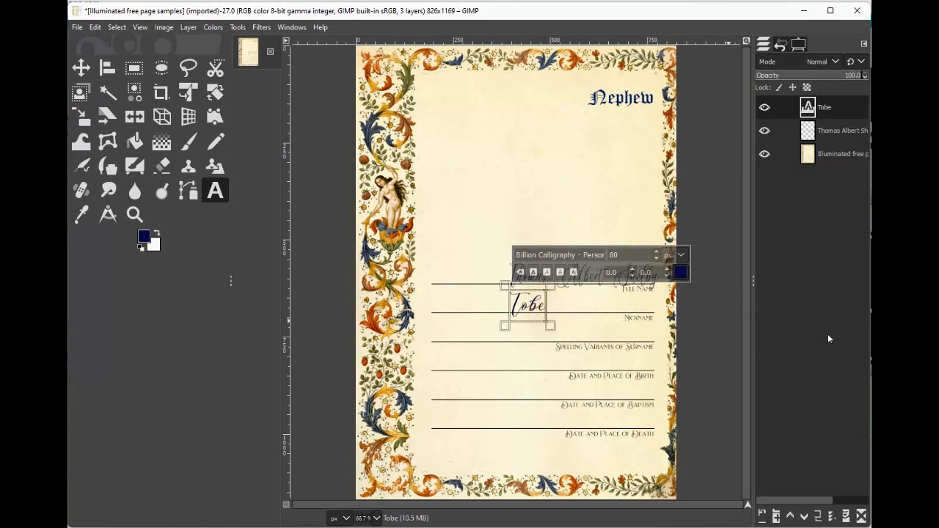
text(rt)
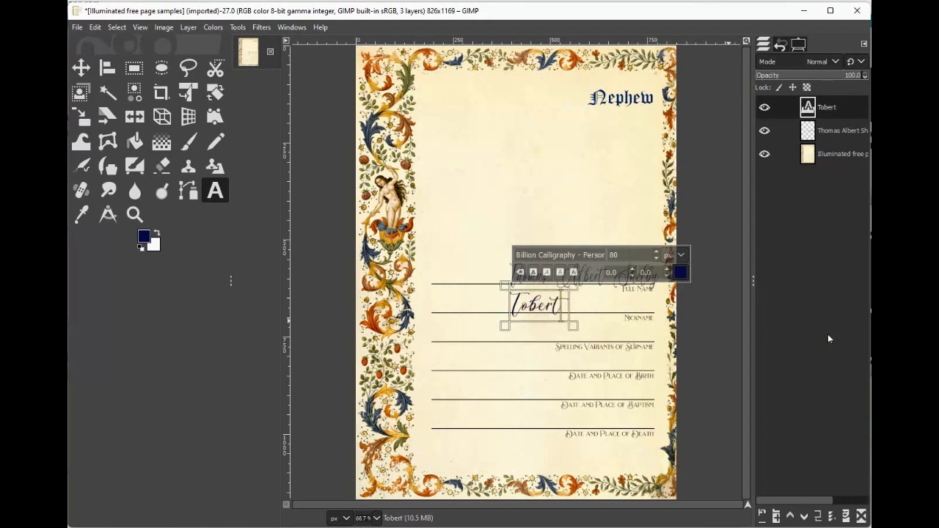
Move the nickname text horizontally so it ends at the right end of the Nickname line.
click(82, 68)
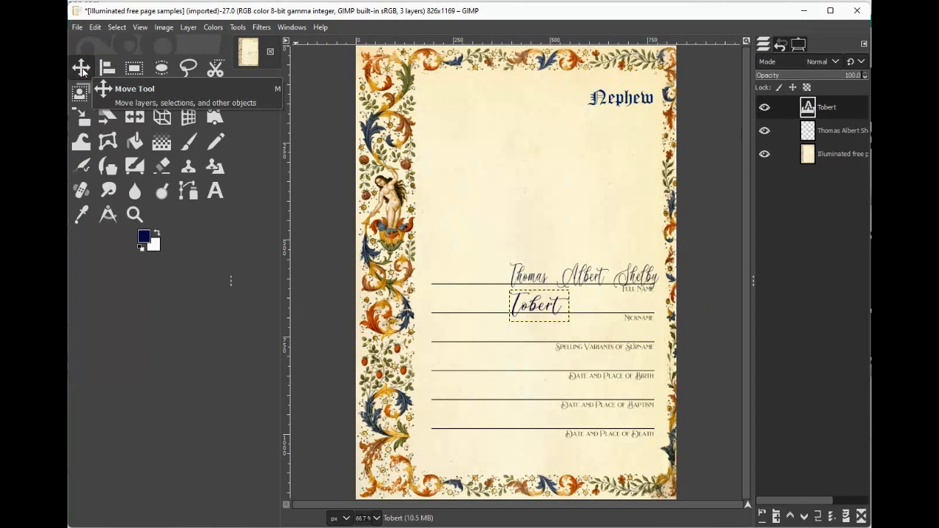
click(524, 311)
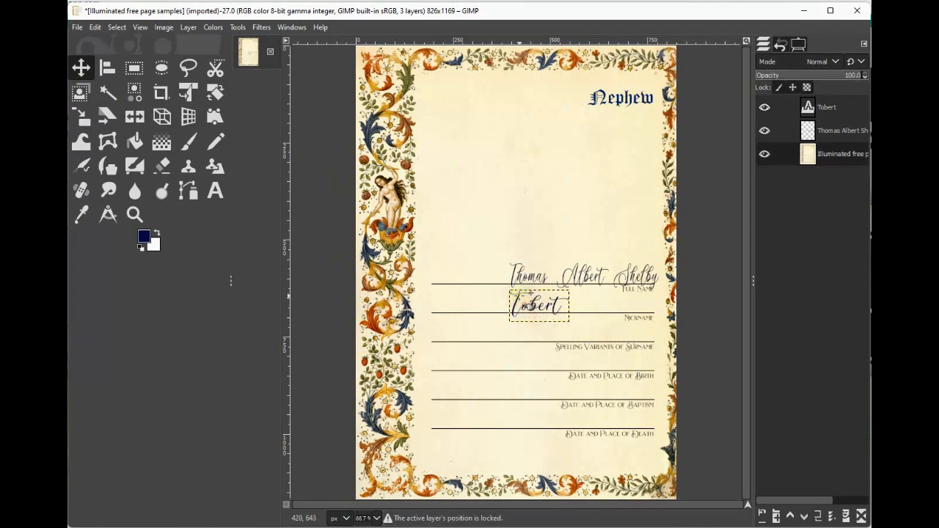
click(526, 294)
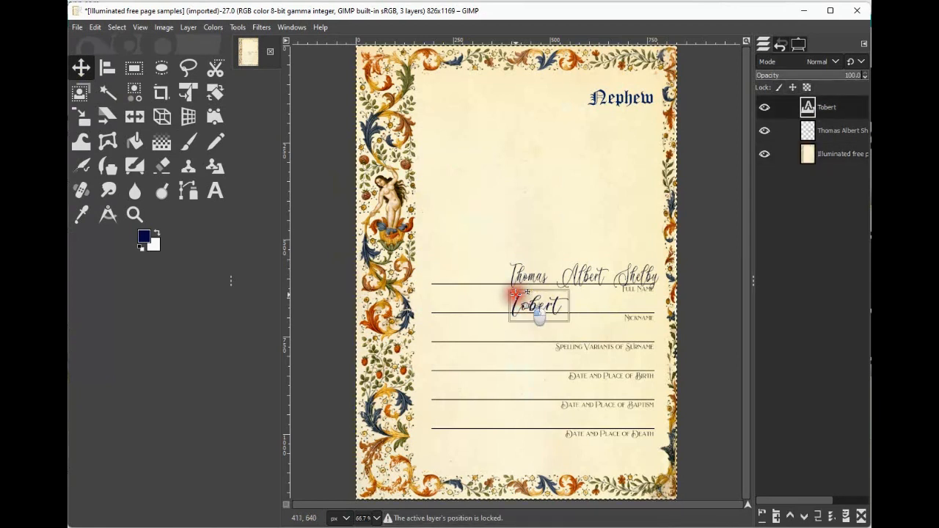
drag(518, 293, 608, 295)
click(607, 295)
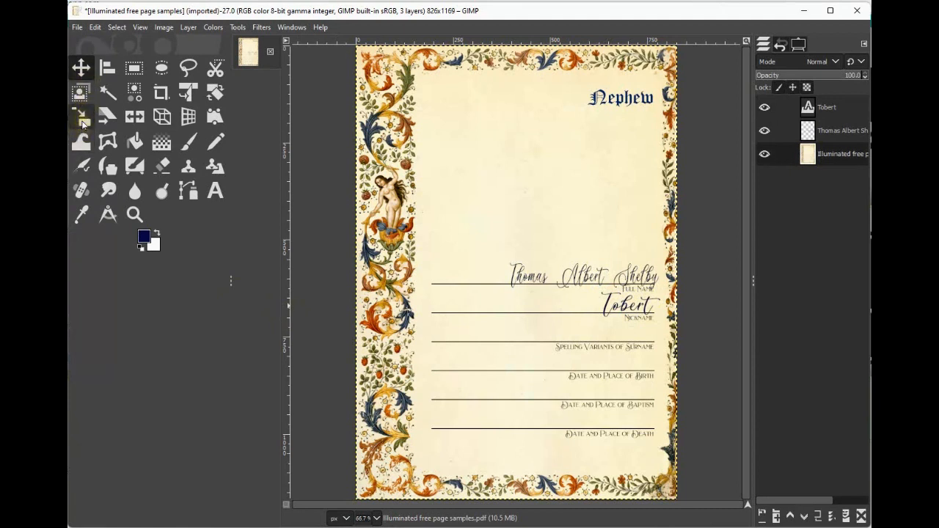
Scale the nickname text layer to 98 × 83 px by narrowing it from its left side.
click(82, 123)
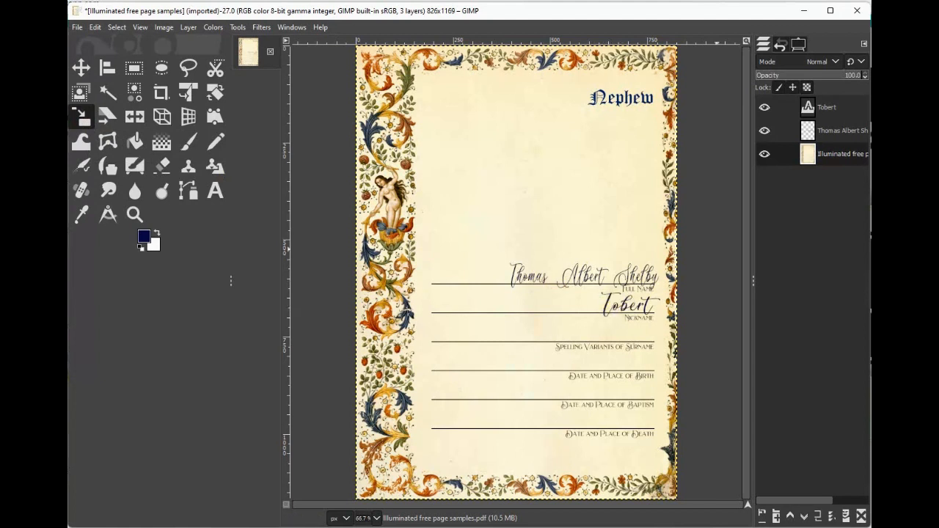
click(822, 109)
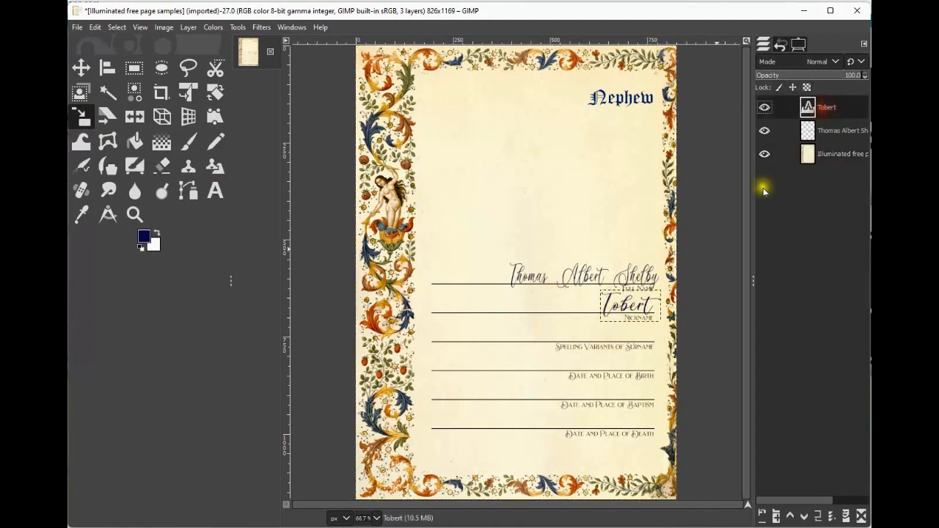
click(631, 315)
mouse_move(615, 319)
mouse_down()
mouse_move(631, 318)
mouse_move(629, 307)
mouse_up()
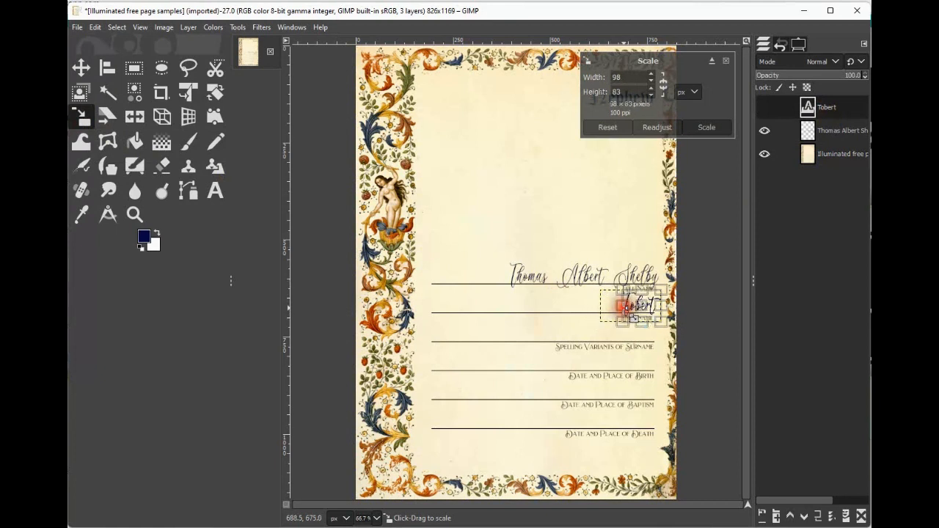
click(707, 128)
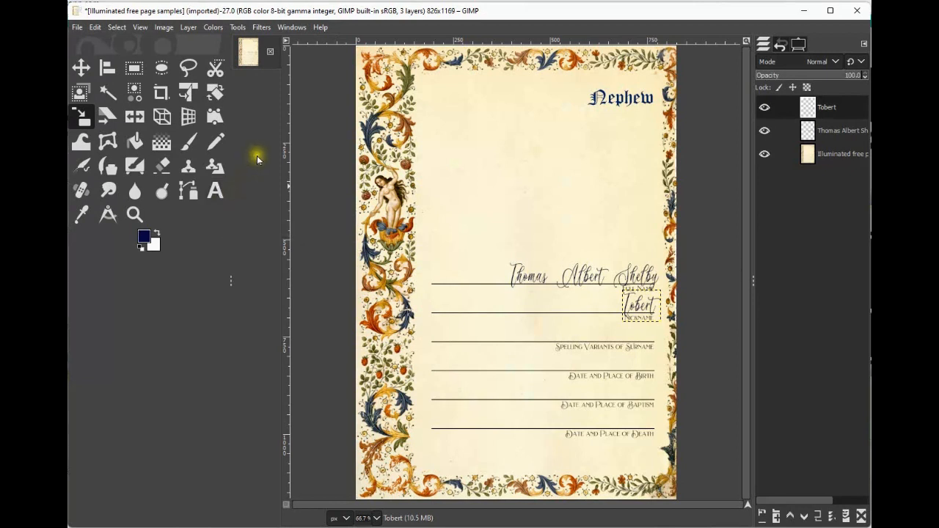
Set the text size to 60 px and add a text layer above the Spelling Variants of Surname line with the surname's variant.
click(217, 191)
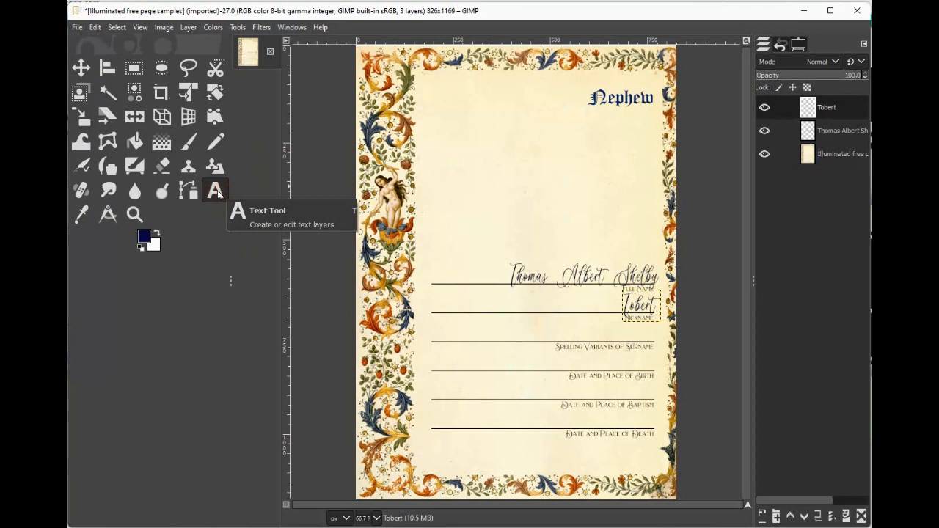
double_click(217, 191)
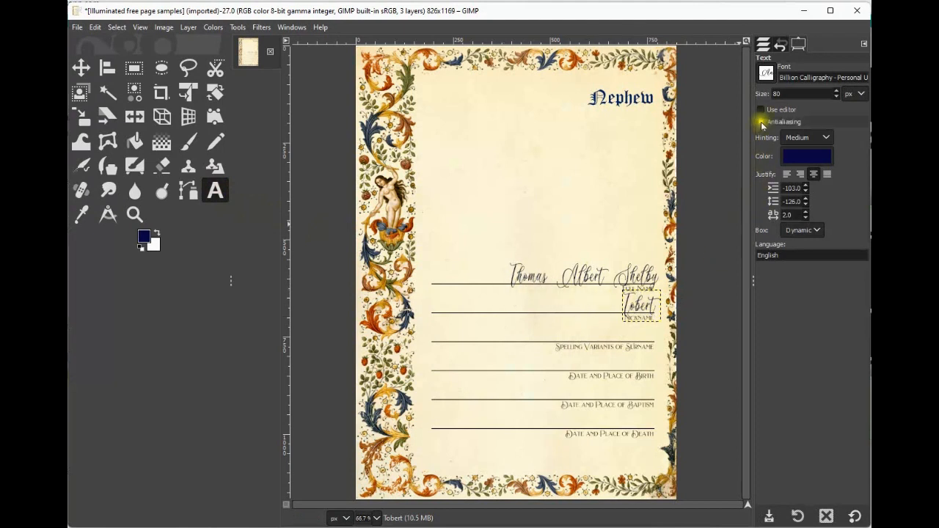
click(776, 93)
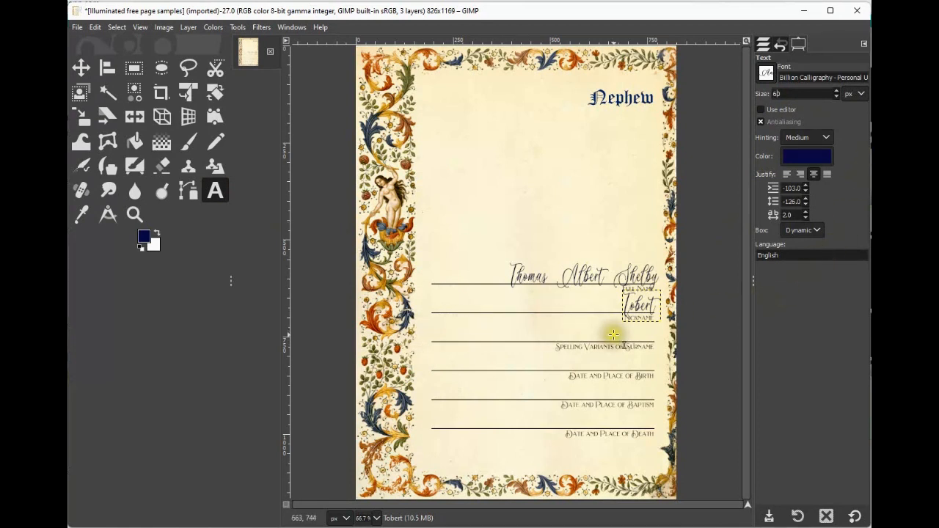
click(493, 325)
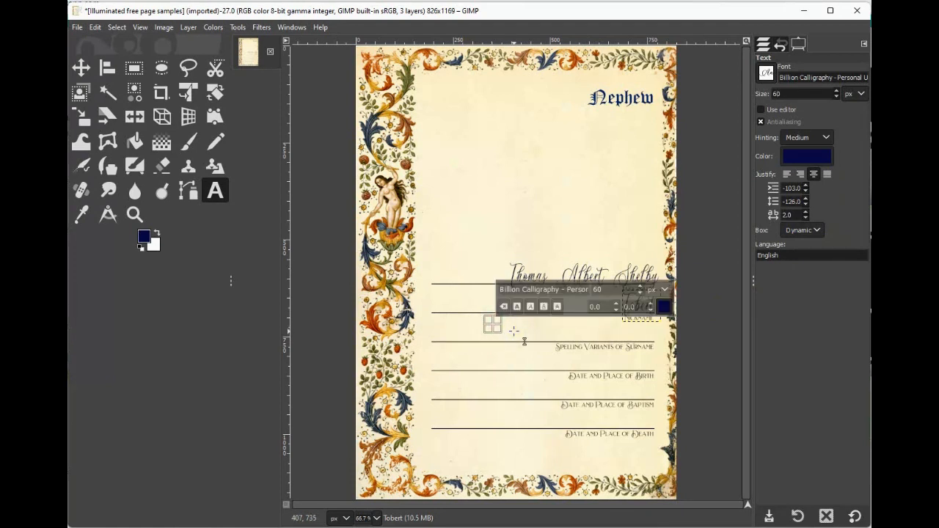
text(Shel)
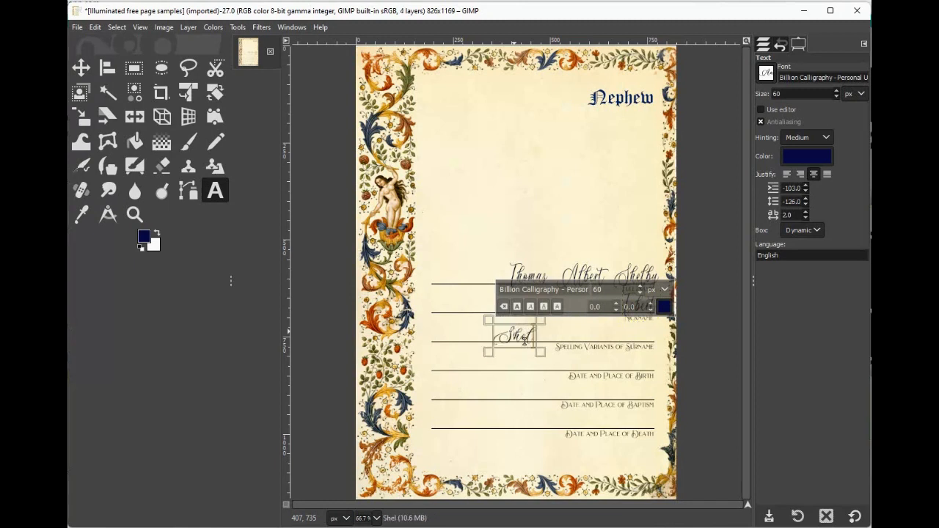
text(bites)
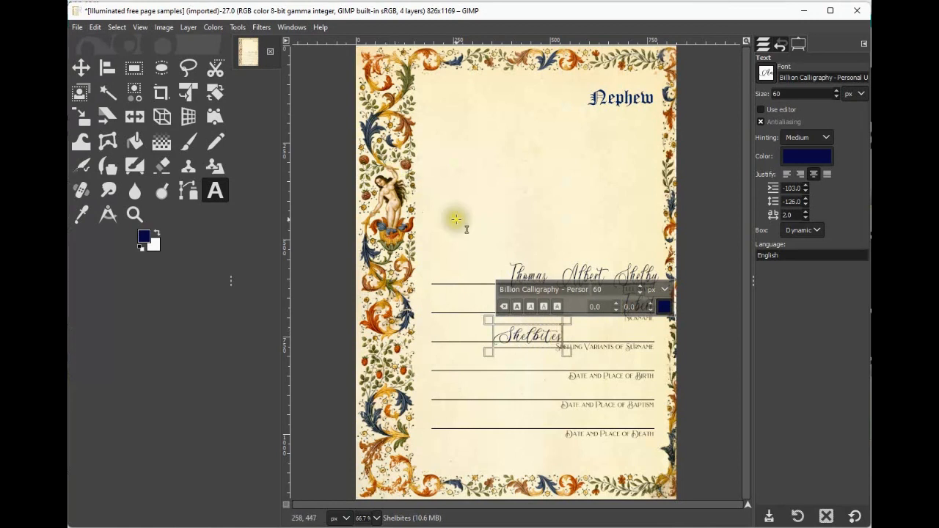
Move the surname variant text to the right end of the Spelling Variants of Surname line.
click(82, 69)
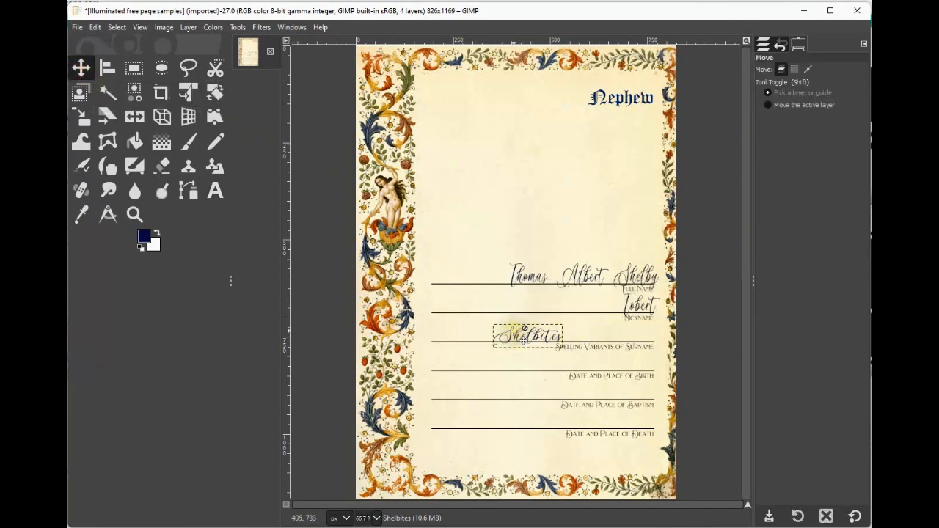
click(515, 333)
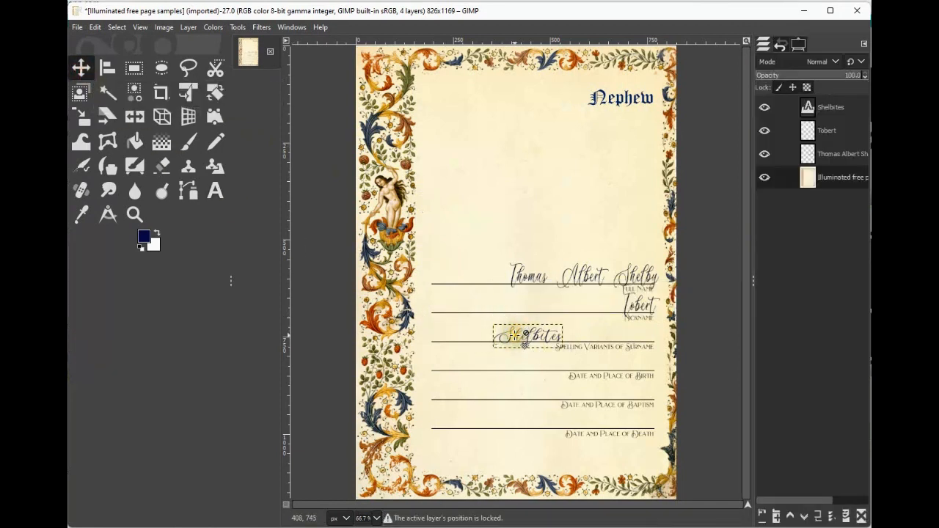
click(515, 336)
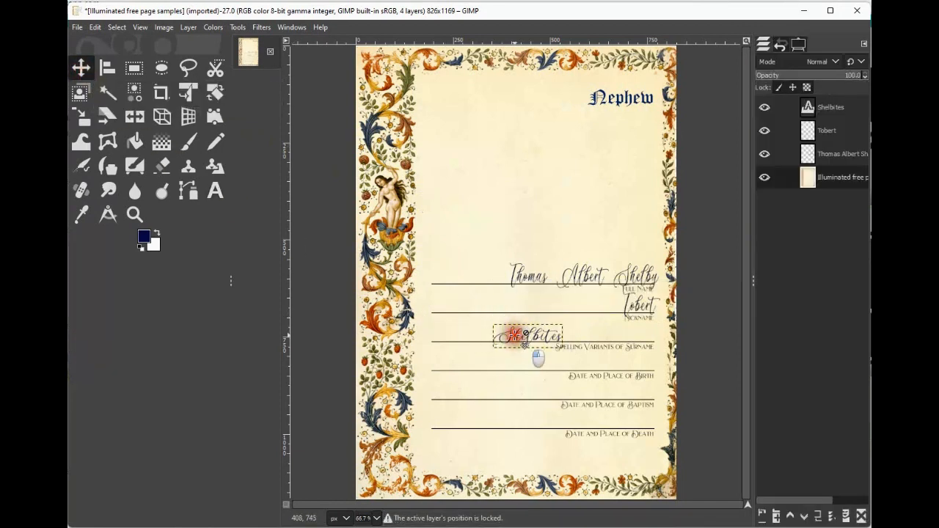
click(844, 114)
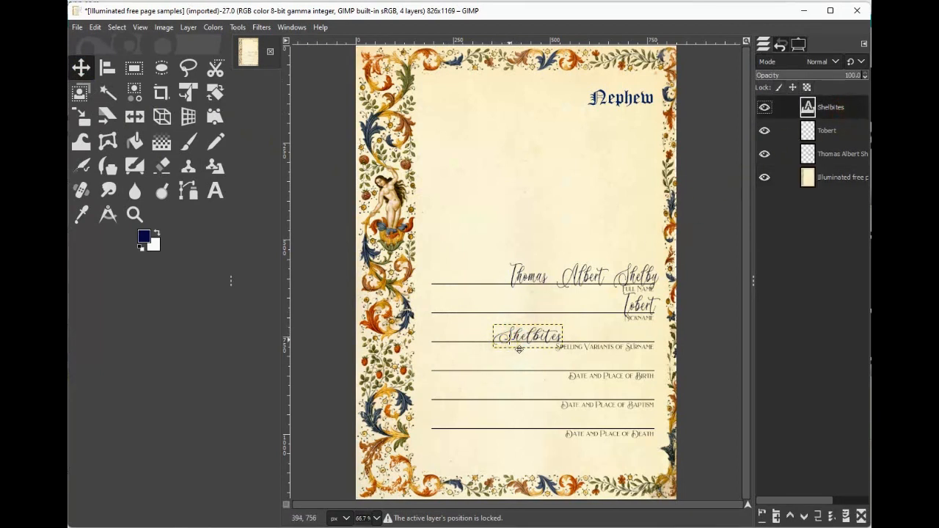
drag(519, 349, 611, 348)
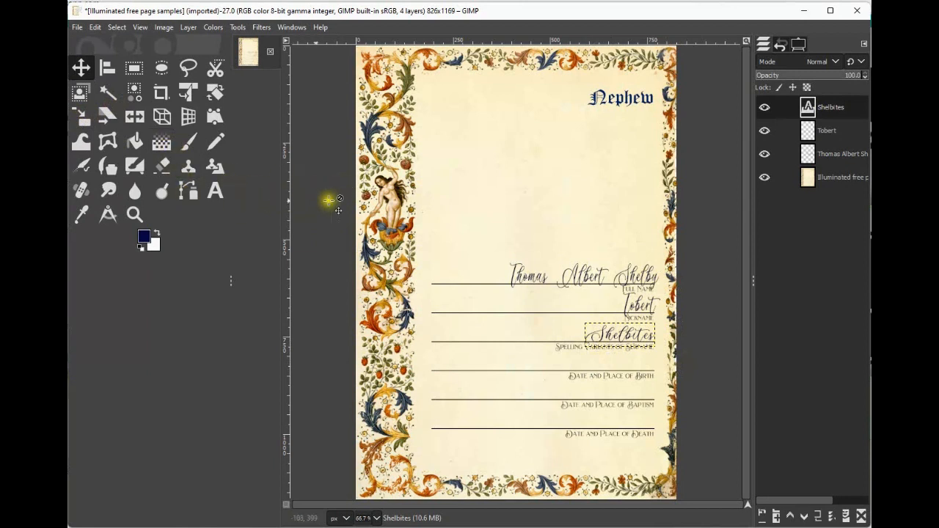
Add a 60 px text layer above the Date and Place of Birth line with the person's birth date followed by "- London".
click(216, 194)
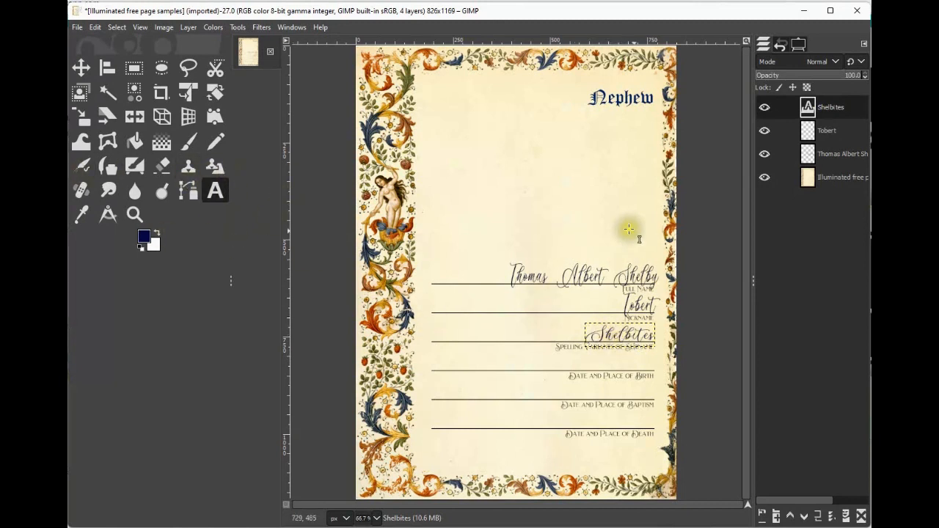
double_click(214, 192)
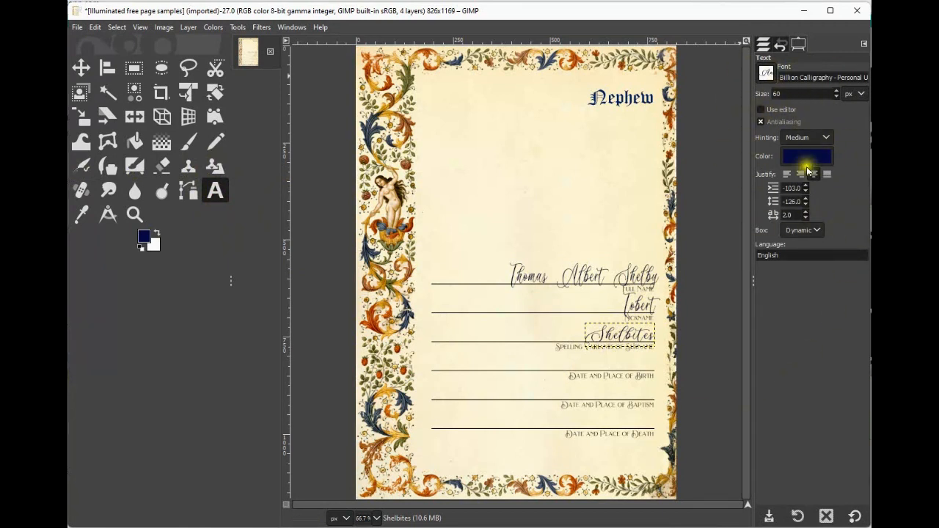
click(435, 354)
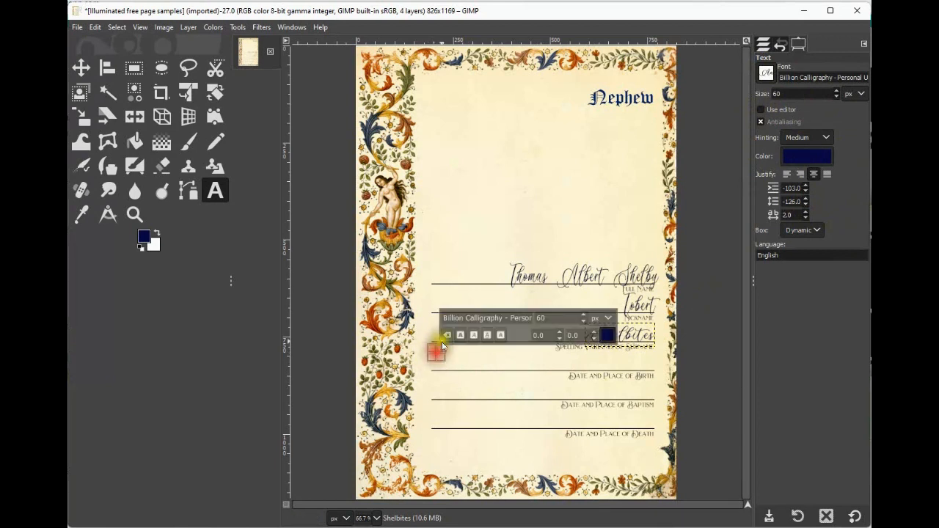
text(15th)
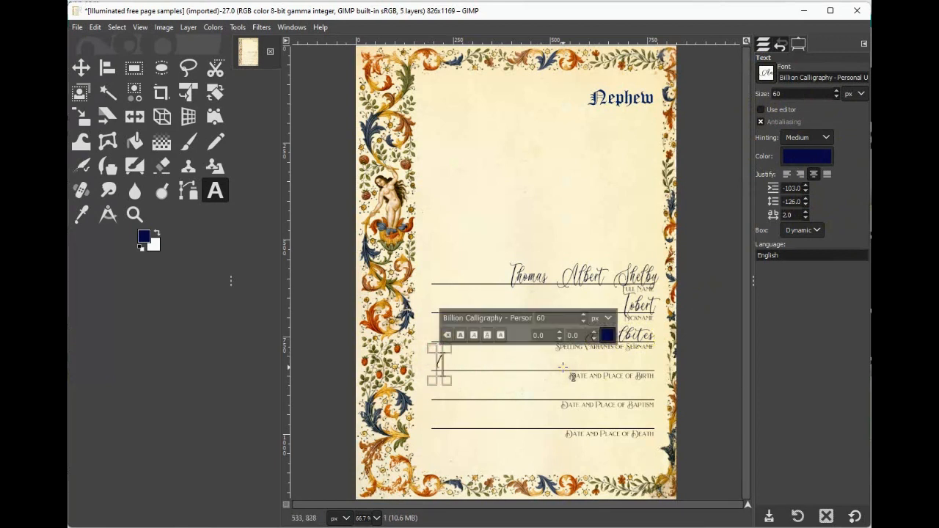
text( A)
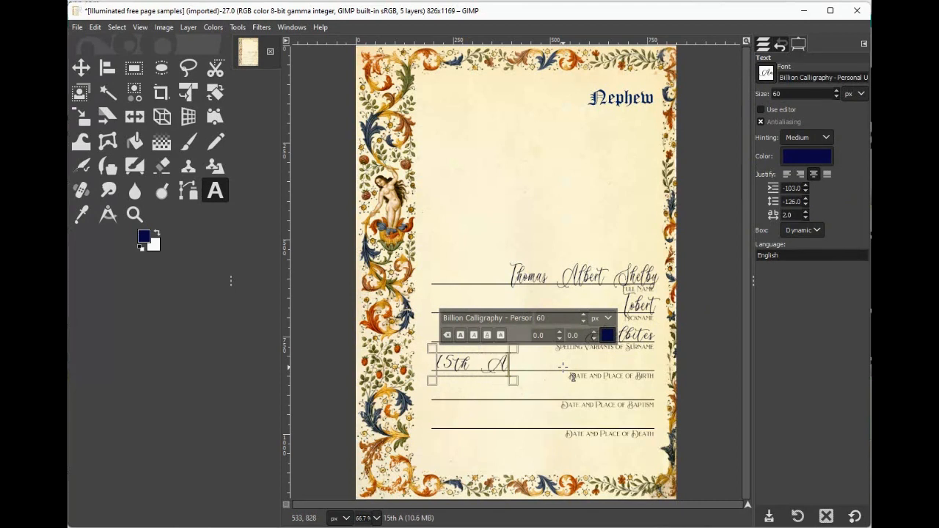
text(pril 1)
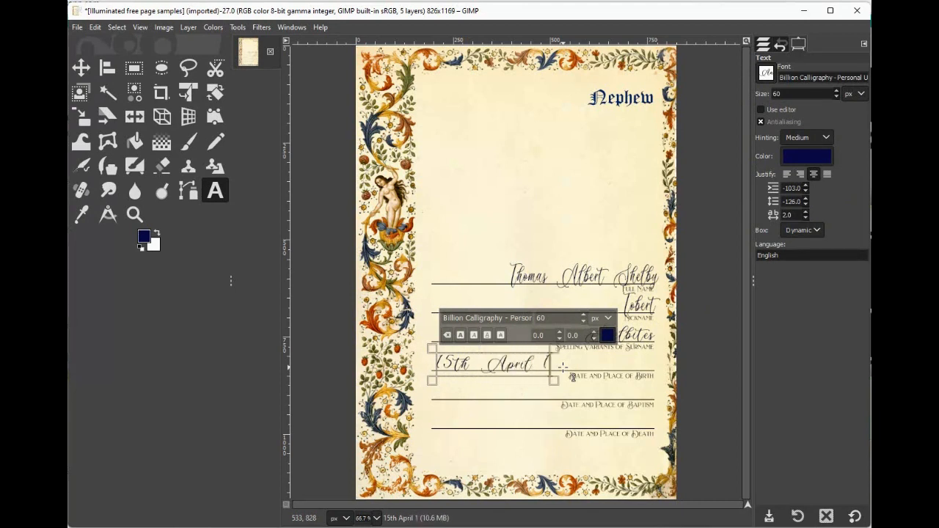
text(880)
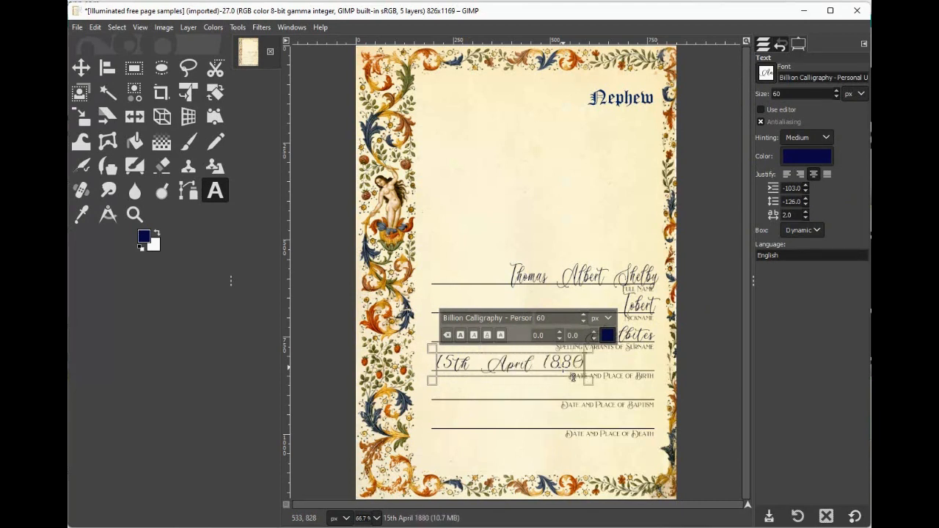
text( - )
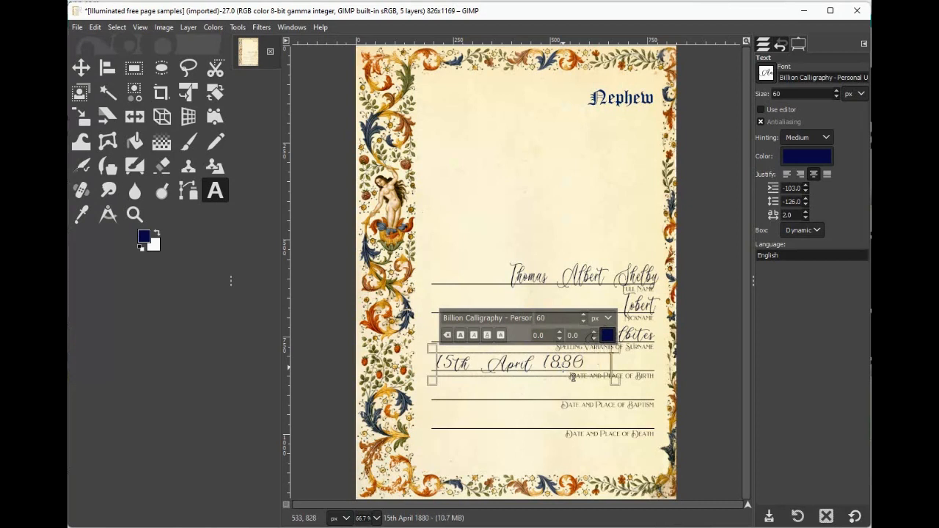
text(London)
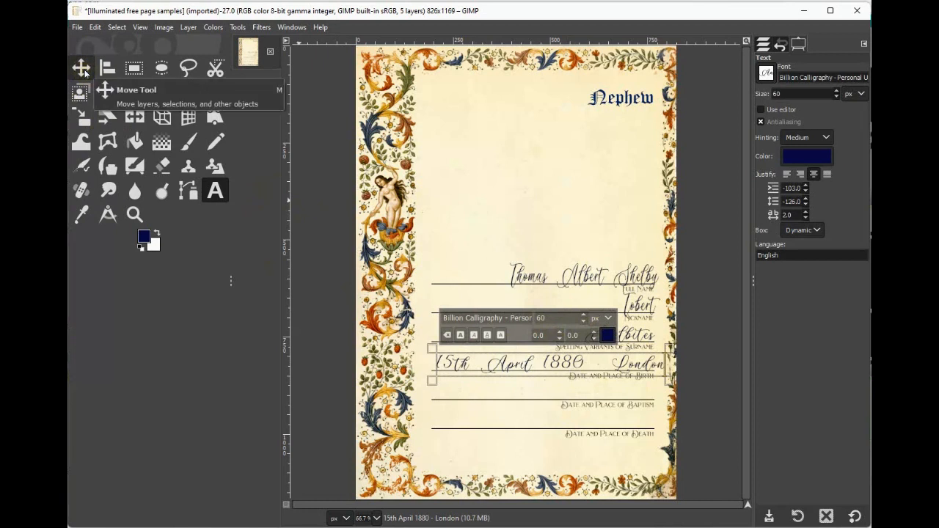
Scale the birth date and place text layer to 425 × 62 px by narrowing it from both sides to fit above its line.
click(82, 68)
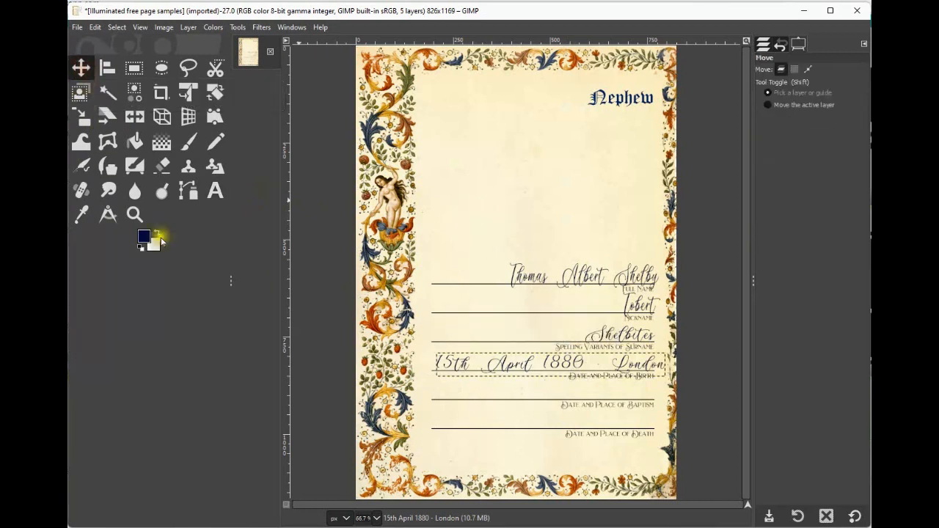
click(449, 363)
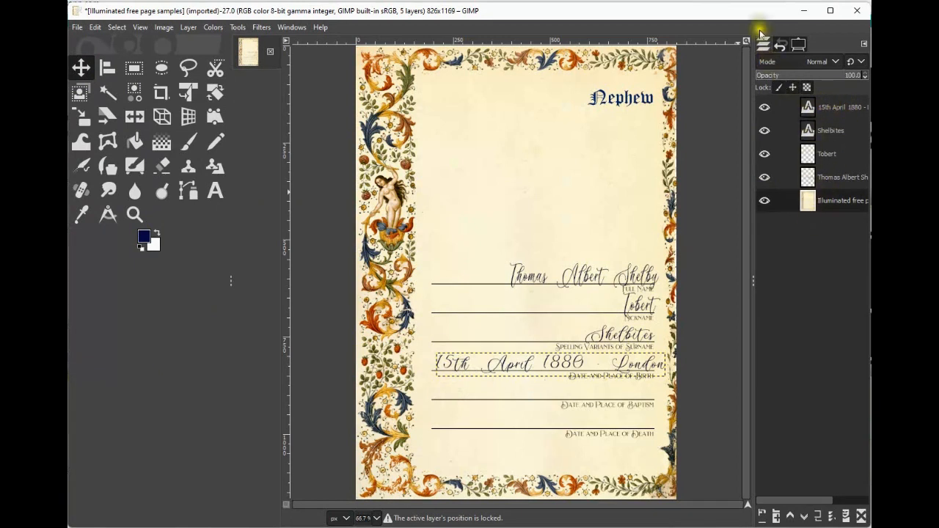
click(828, 110)
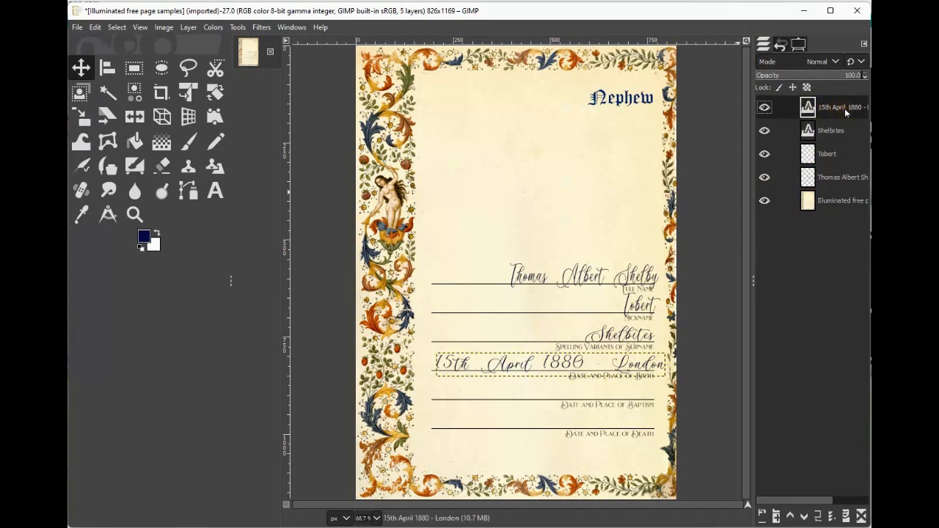
click(82, 117)
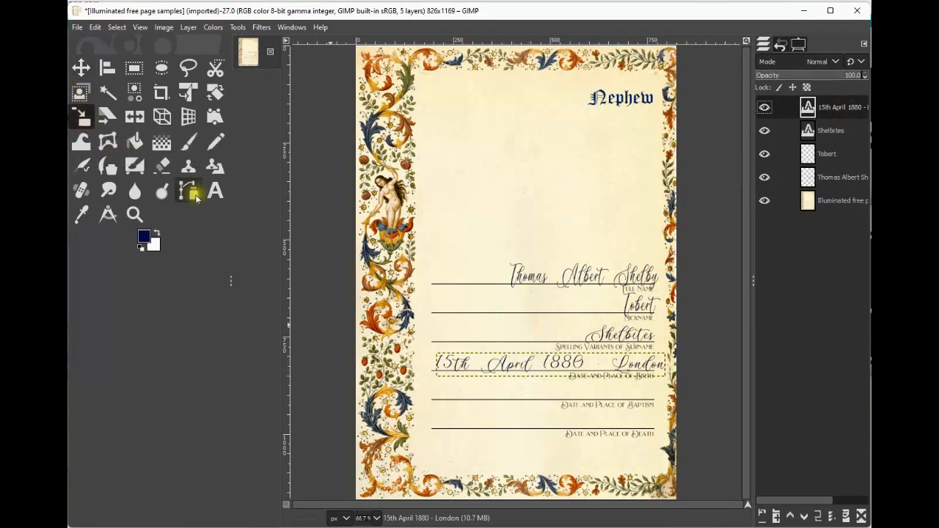
click(527, 361)
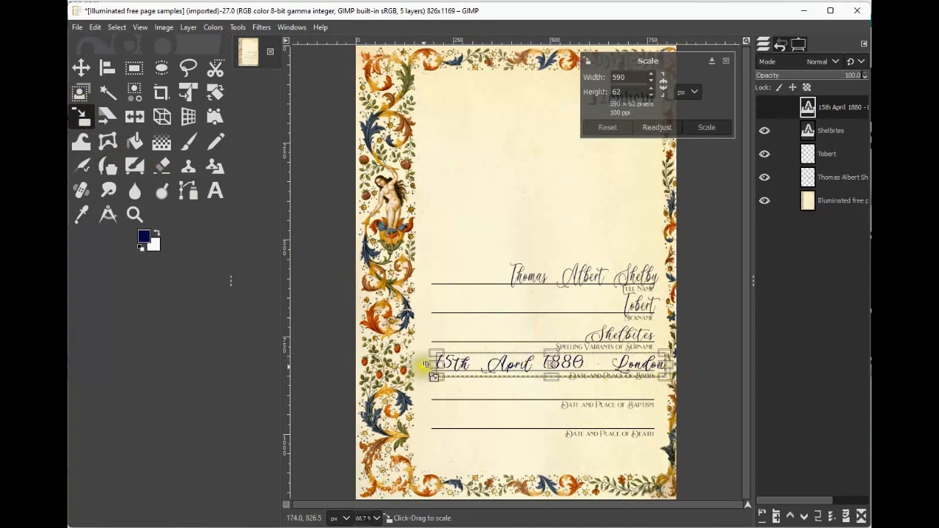
drag(434, 365, 489, 361)
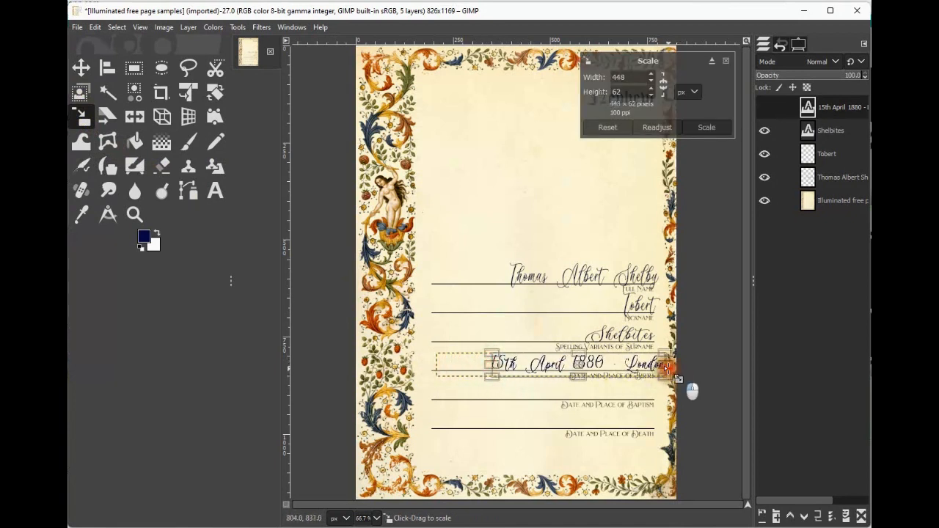
drag(666, 364, 658, 369)
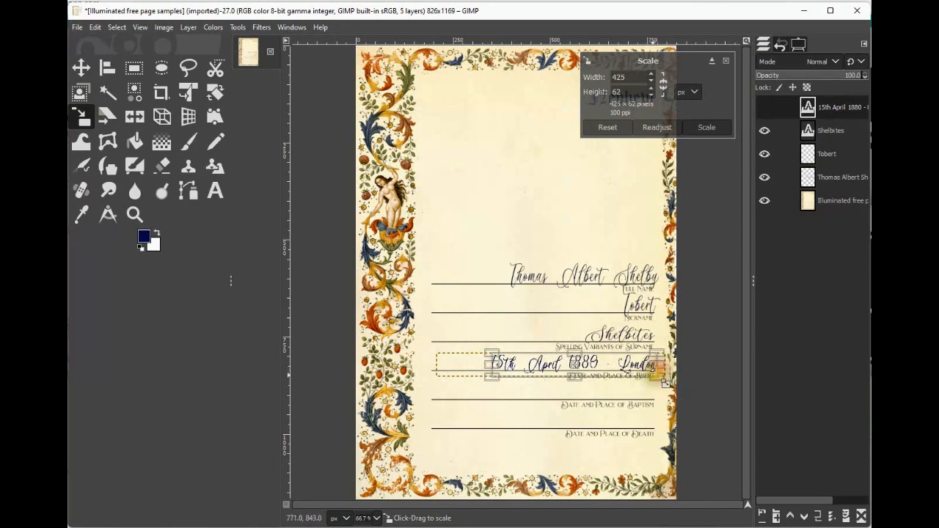
click(715, 129)
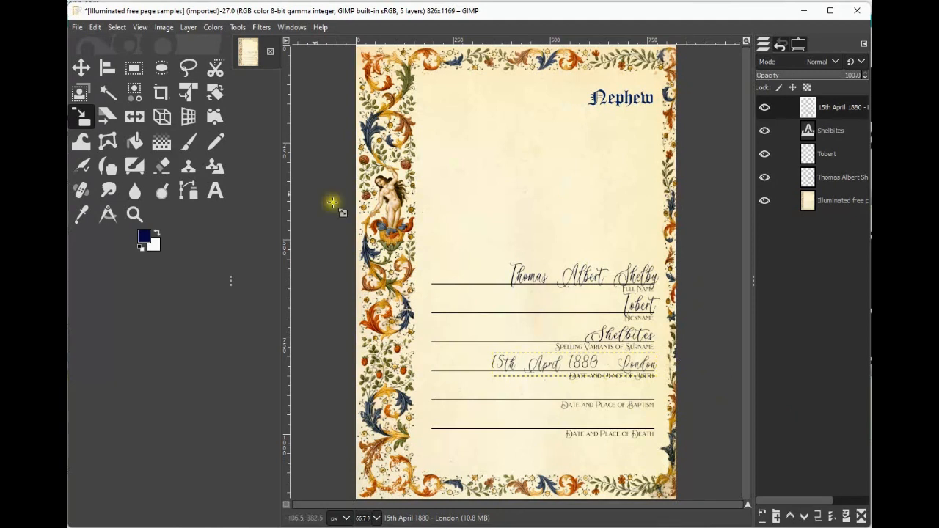
Open freddie.jpg as a new layer and move the photo directly below the Nephew heading, aligned with the right ends of the lines.
click(77, 28)
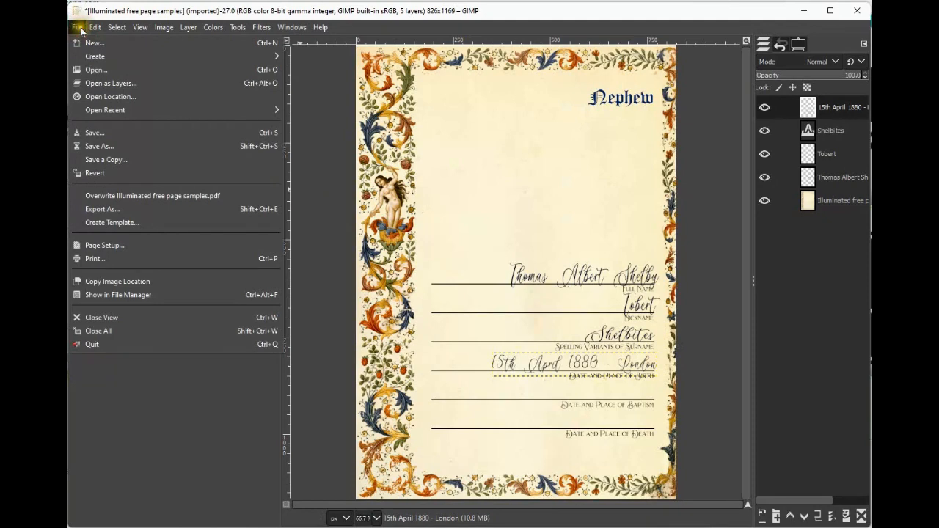
click(103, 85)
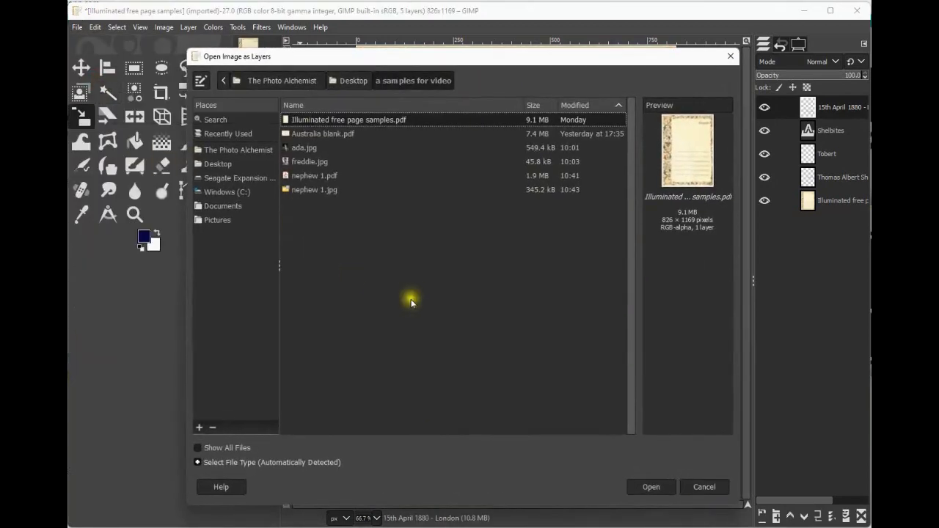
click(302, 164)
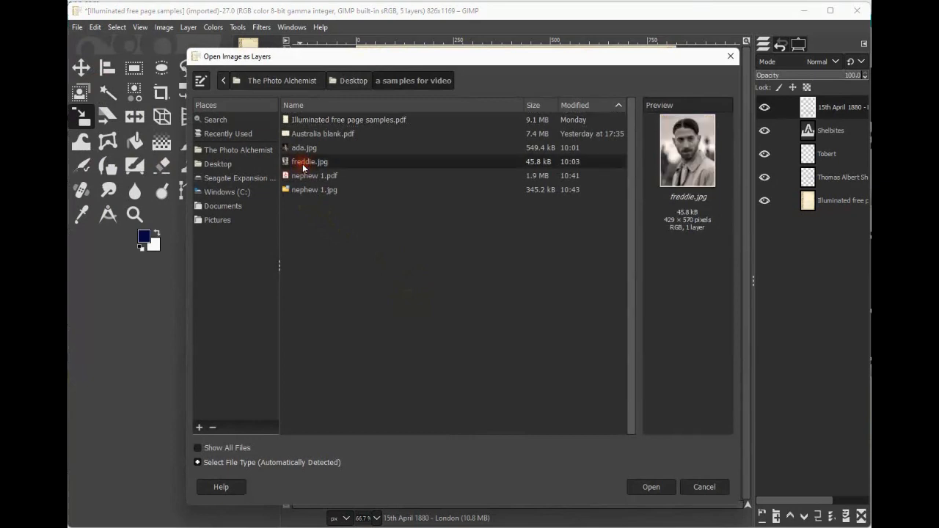
click(657, 489)
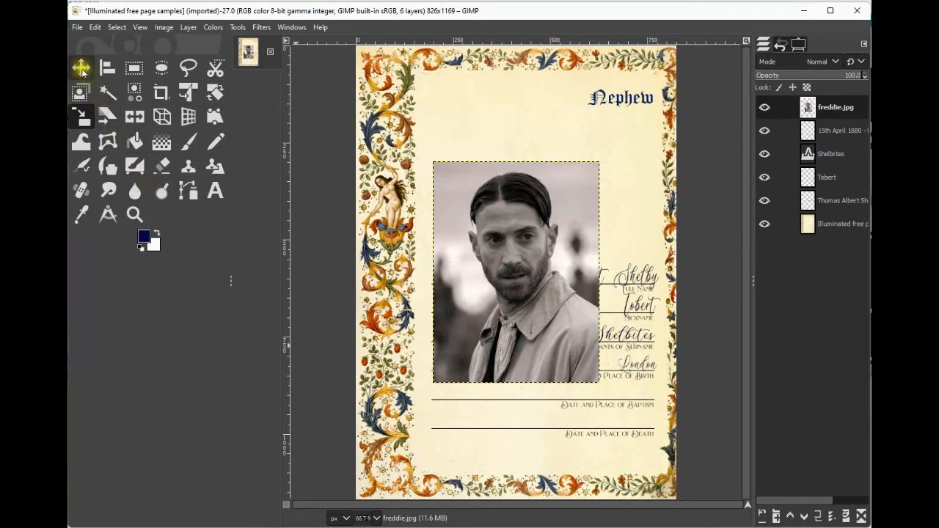
click(81, 68)
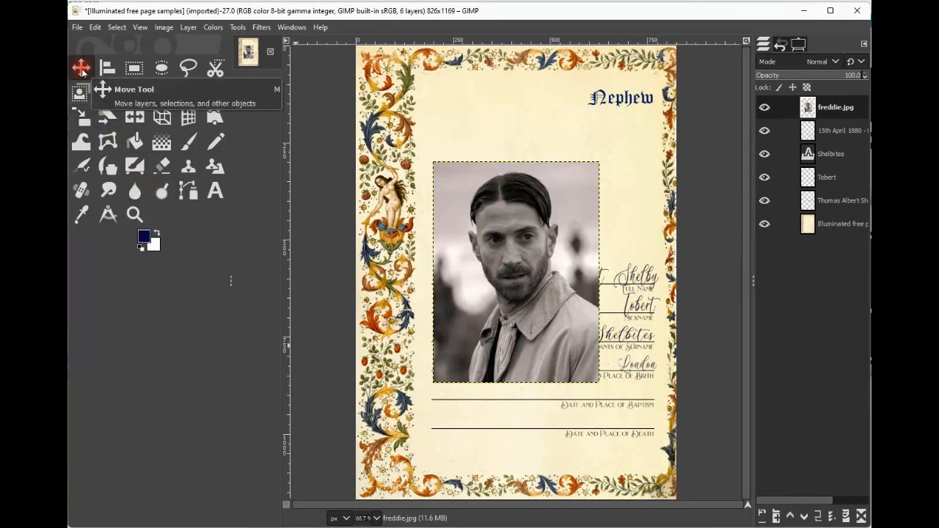
drag(523, 283, 578, 235)
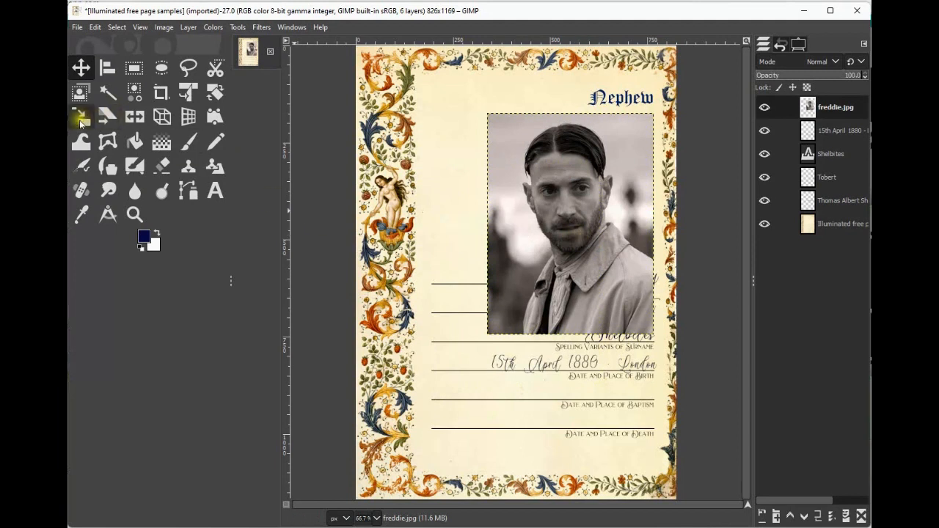
Scale the photo layer down from its lower-left corner so it fits between the Nephew heading and the full name text.
click(81, 119)
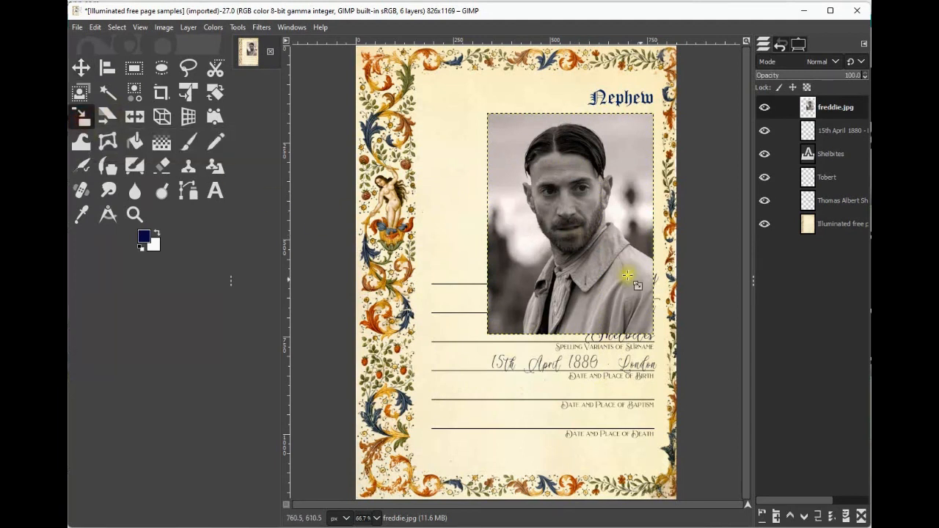
click(561, 238)
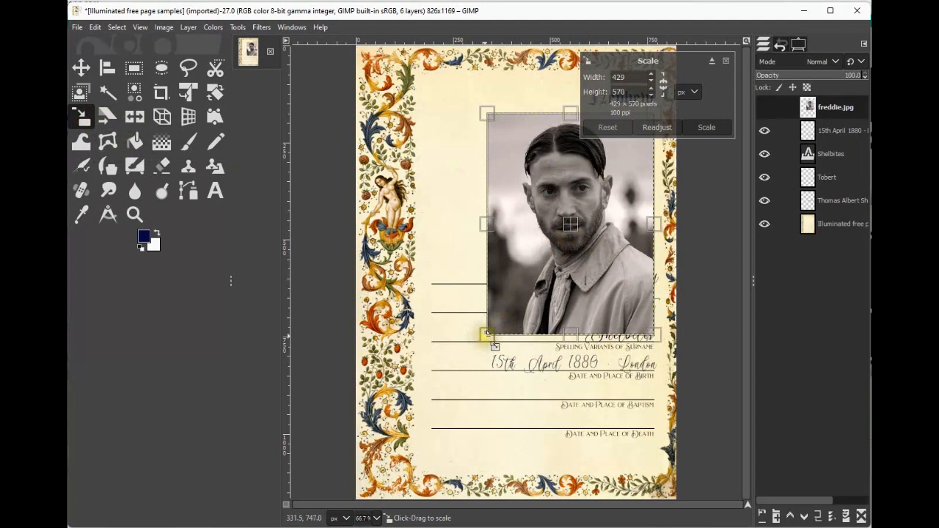
drag(481, 335, 567, 234)
click(707, 127)
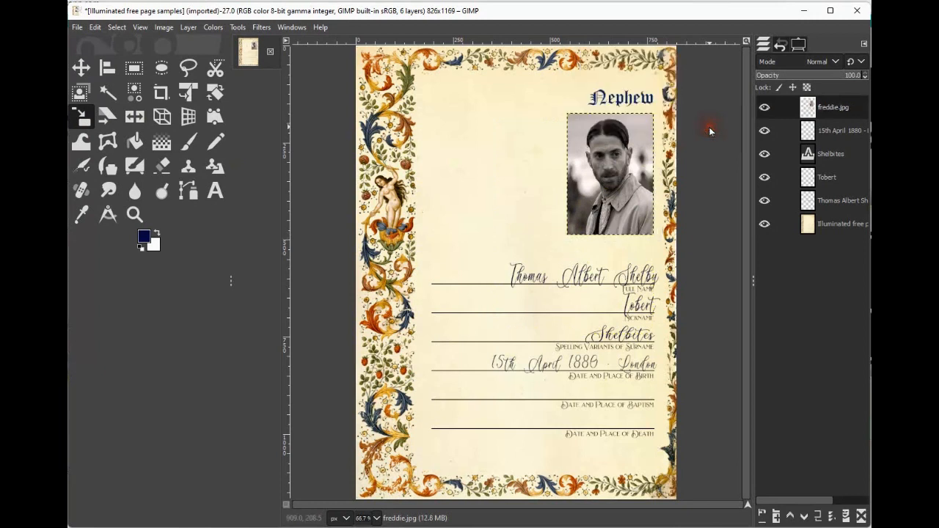
Move the photo slightly down to leave even space between the Nephew heading and the full name text.
click(80, 67)
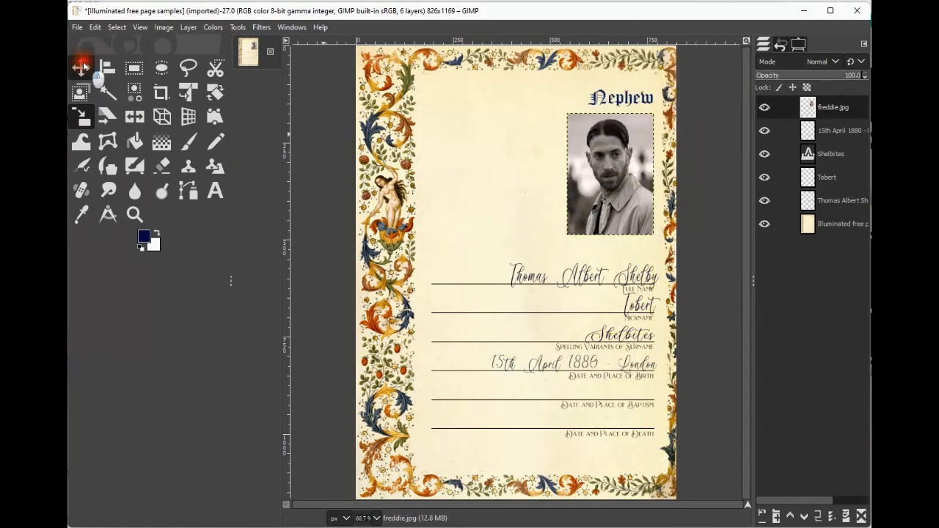
drag(619, 180, 618, 188)
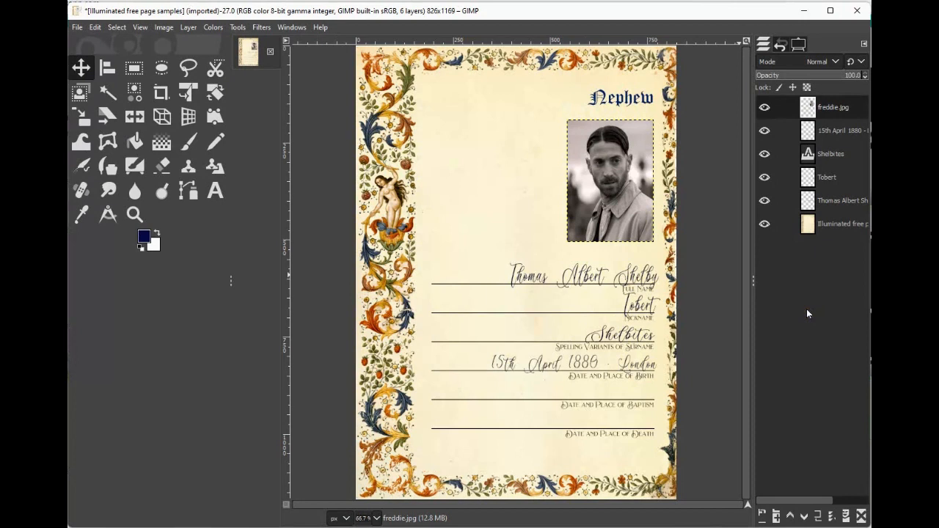
mouse_move(618, 190)
mouse_down()
mouse_move(528, 192)
mouse_move(618, 191)
mouse_up()
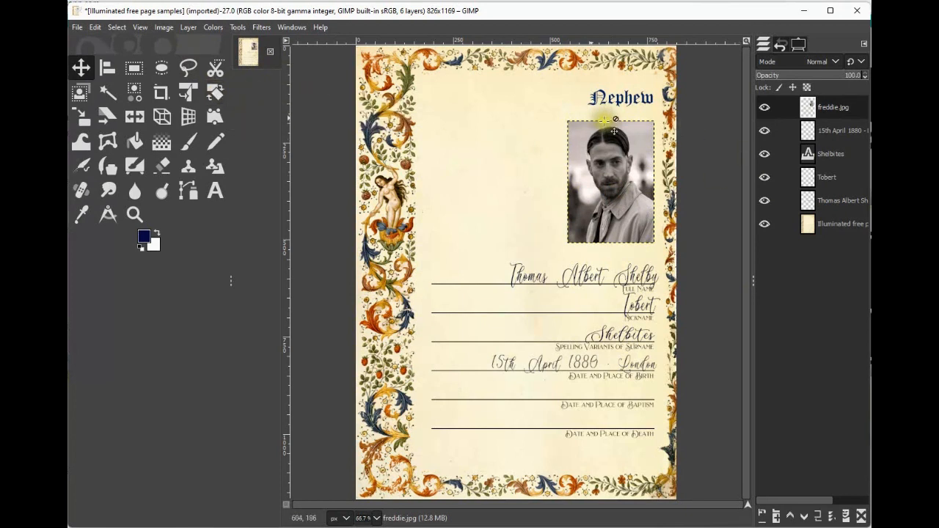
Rotate the photo layer by 7.62° about its center and shift it slightly right until it meets the page's decorative border.
click(216, 94)
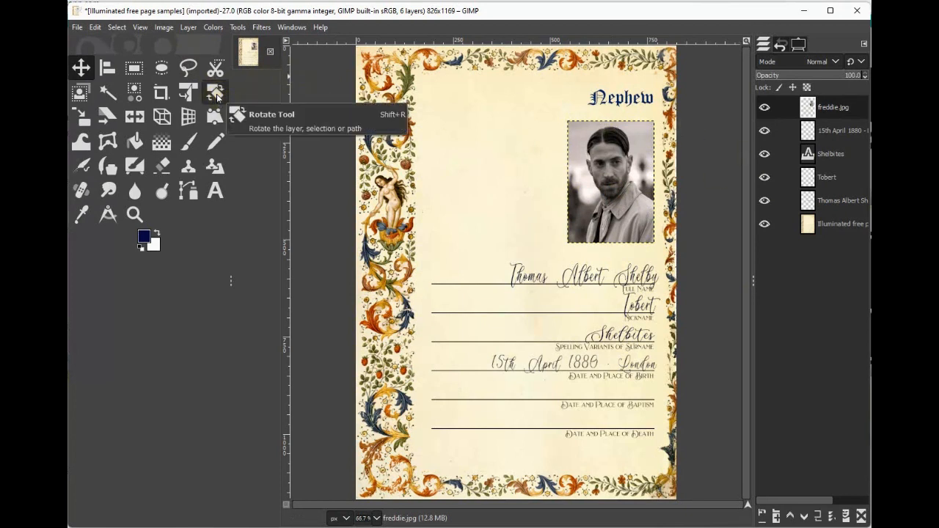
click(216, 96)
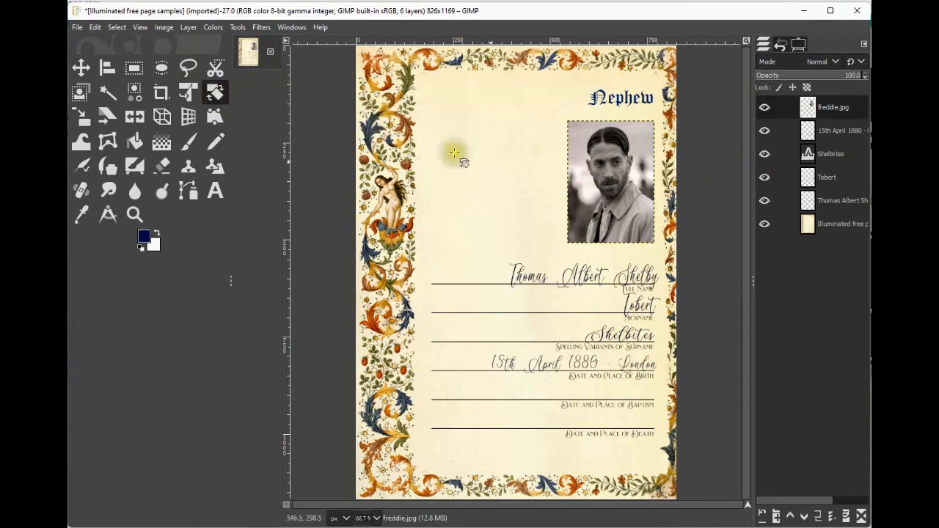
click(606, 189)
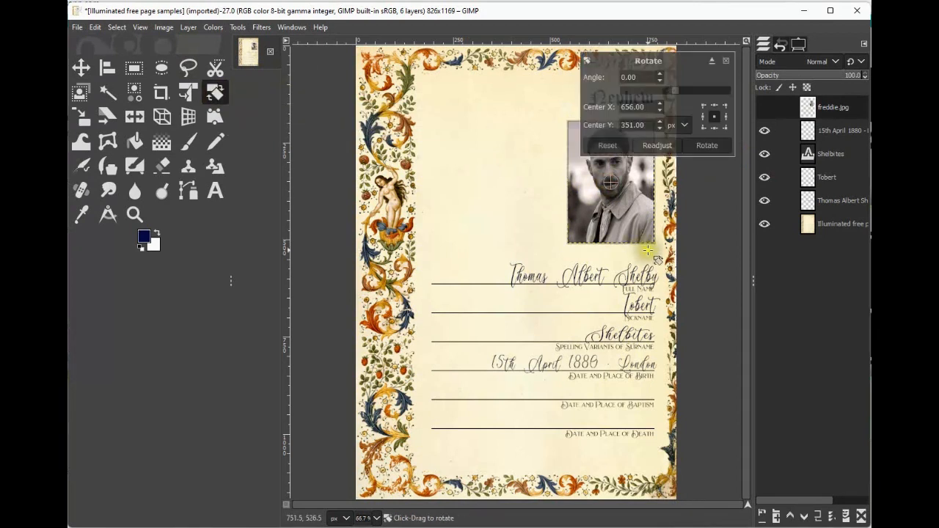
mouse_move(655, 254)
mouse_down()
mouse_move(637, 257)
mouse_move(681, 214)
mouse_move(643, 253)
mouse_up()
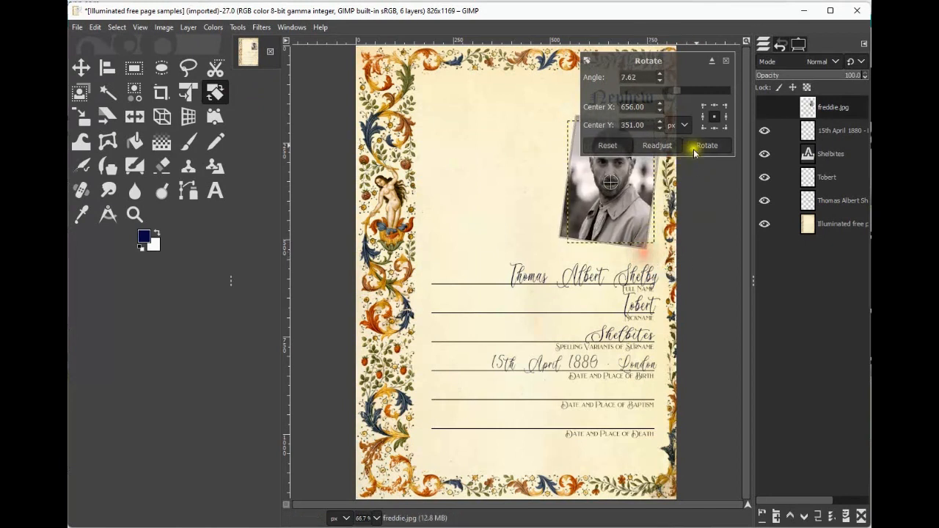
click(708, 145)
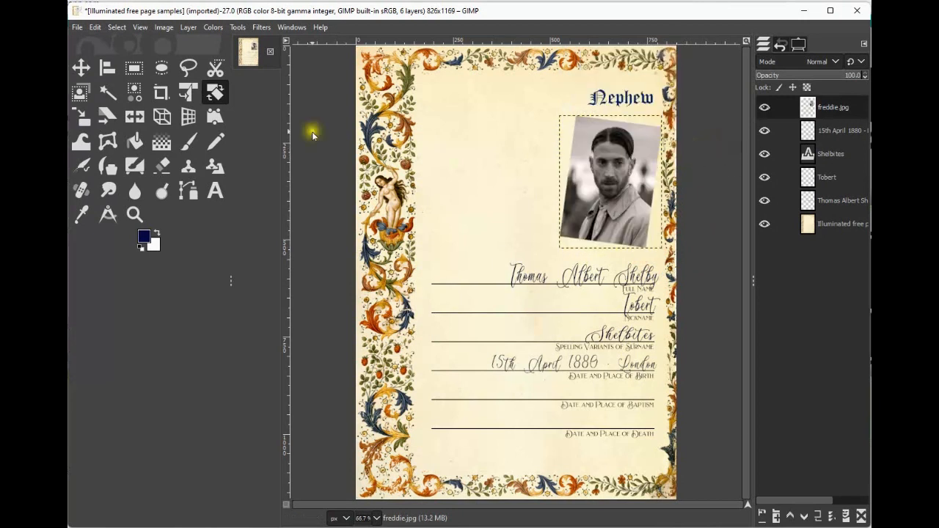
click(81, 68)
mouse_move(618, 187)
mouse_down()
mouse_move(601, 193)
mouse_move(627, 184)
mouse_up()
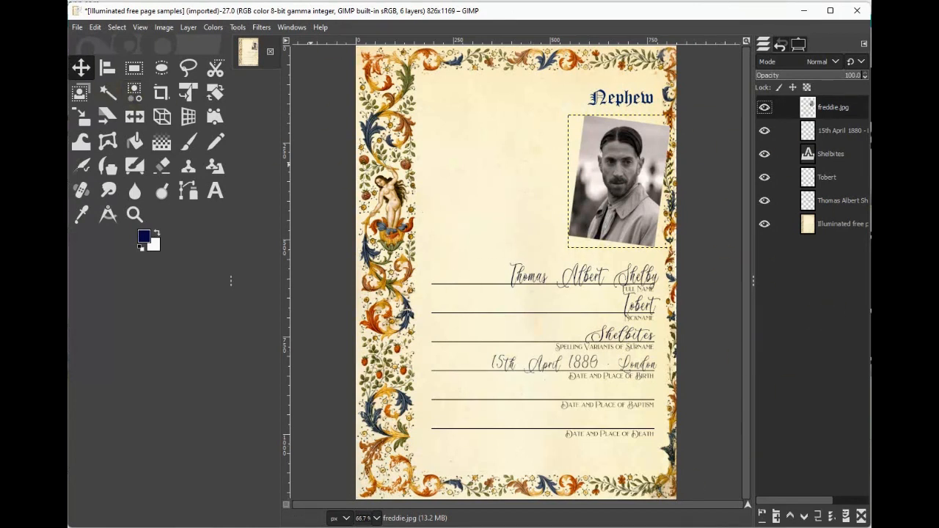
Start exporting the page into the "a samples for video" folder under the name "nephew 1".
click(77, 28)
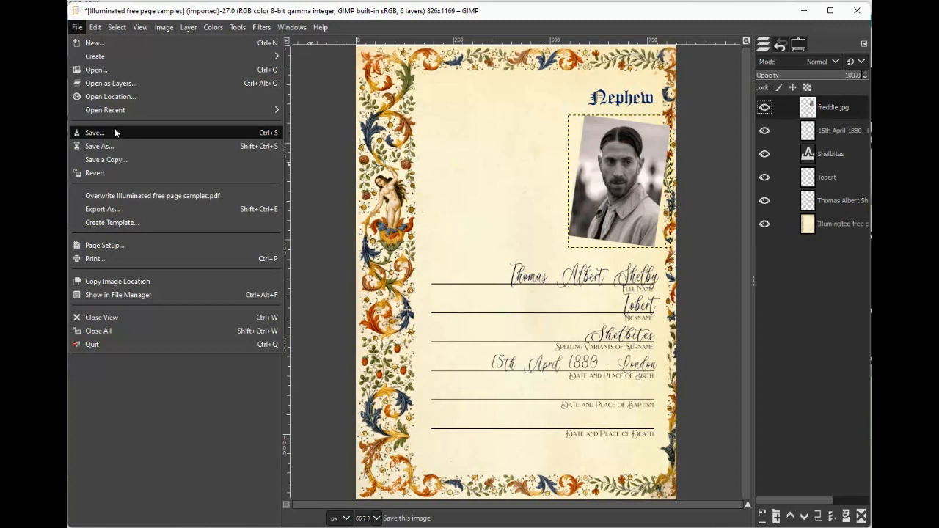
click(141, 209)
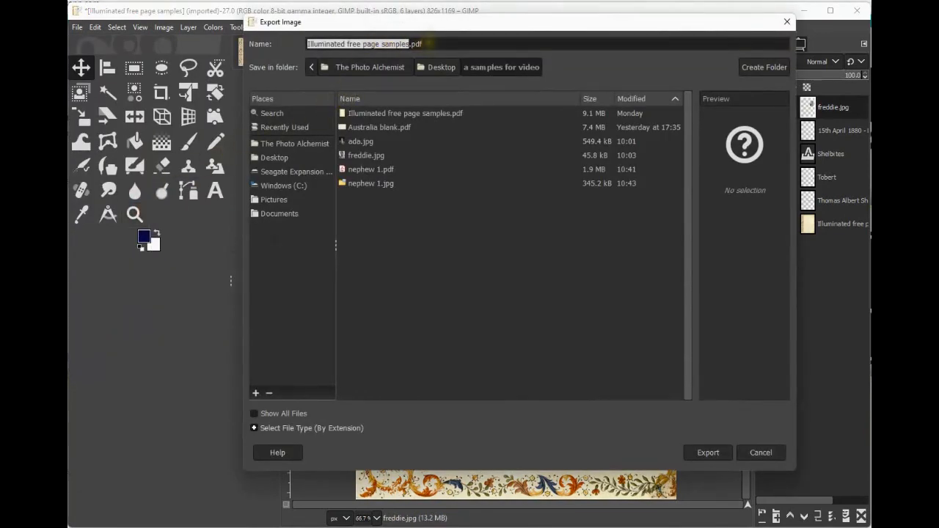
drag(428, 44, 257, 44)
text(nephew 1)
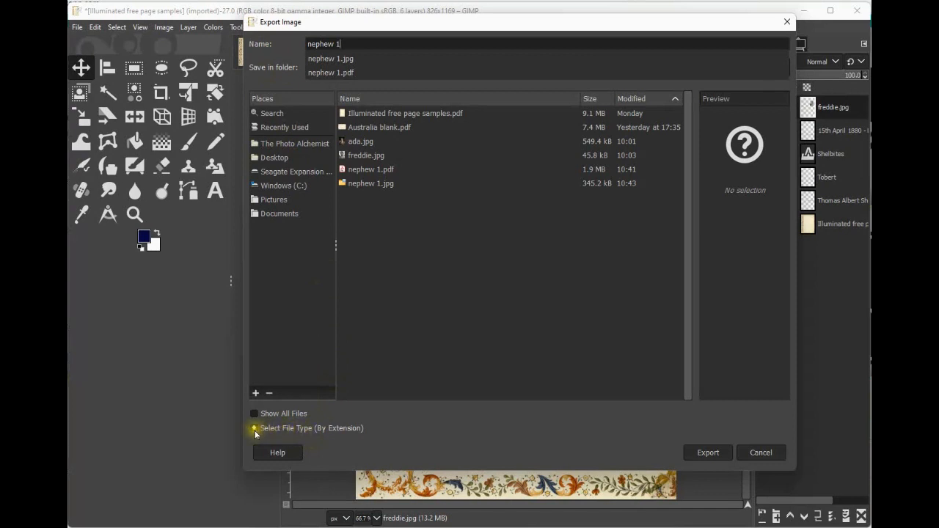
Set the export file type to JPEG image so the file name becomes nephew 1.jpg.
click(341, 432)
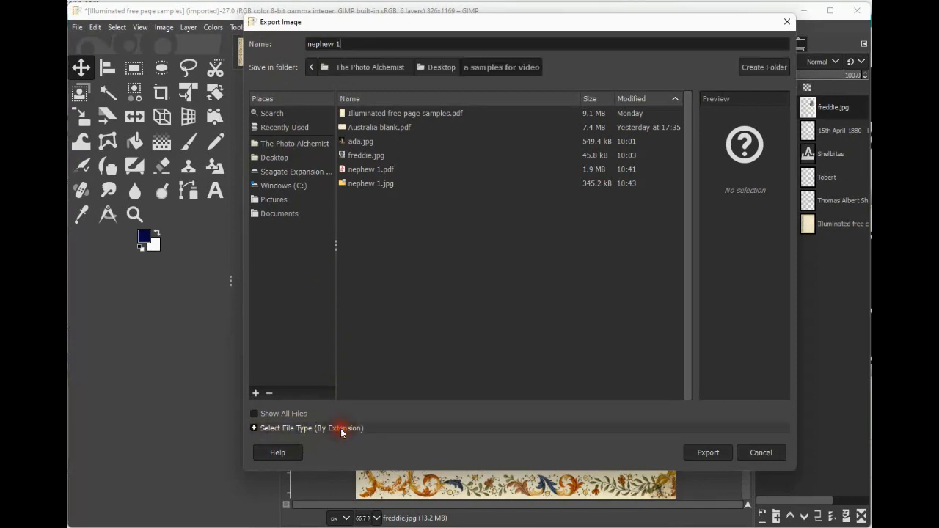
click(253, 429)
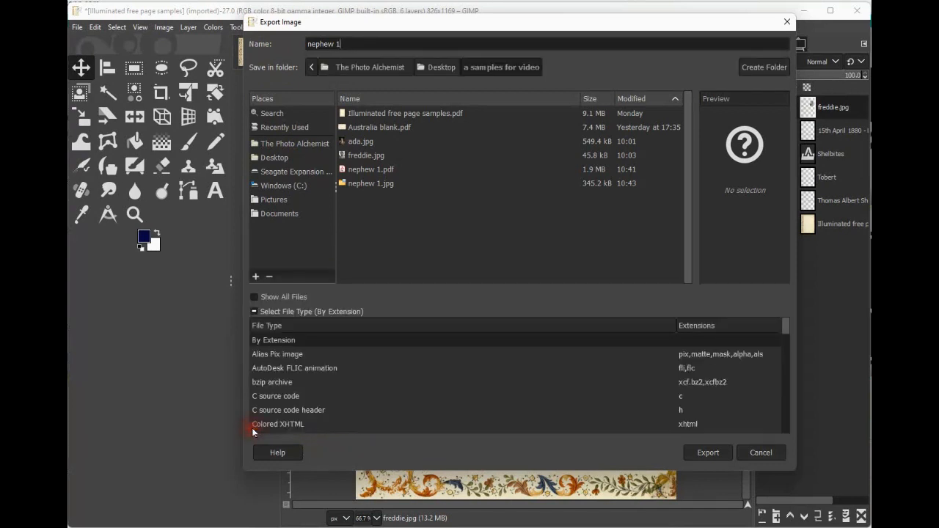
scroll(369, 341, down, 5)
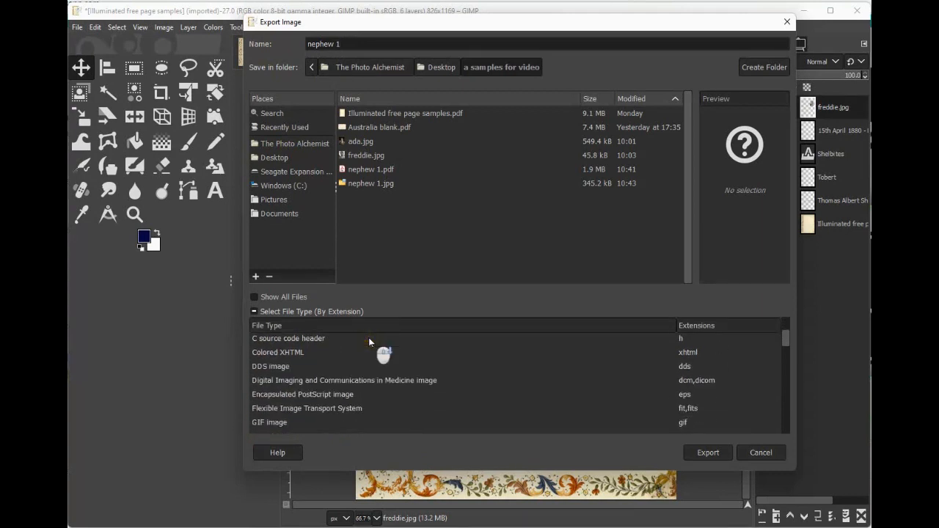
scroll(369, 340, down, 3)
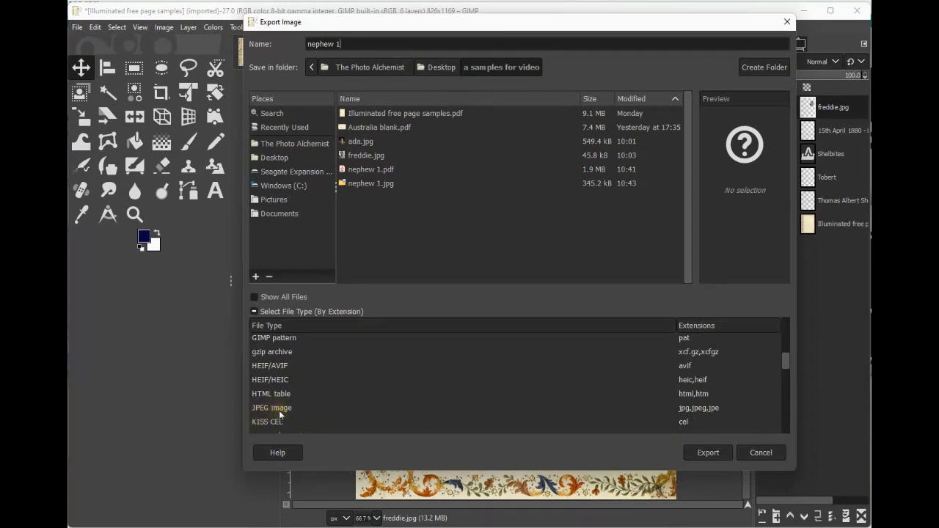
click(278, 411)
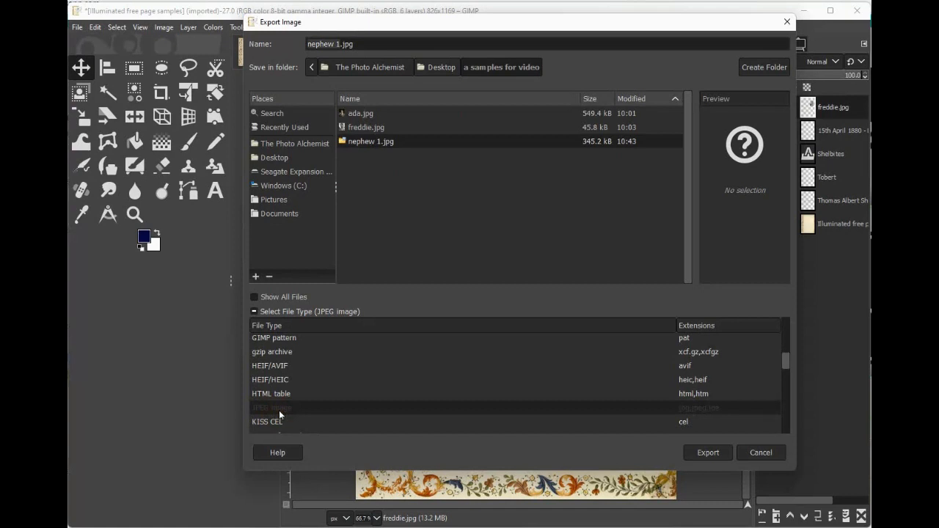
Export the page as a JPEG at quality 90, replacing the existing nephew 1.jpg.
click(709, 453)
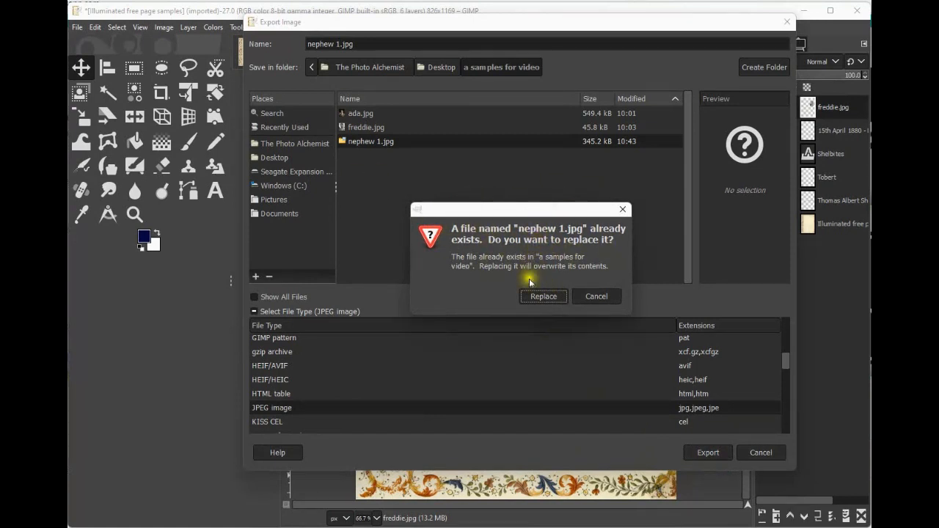
click(544, 297)
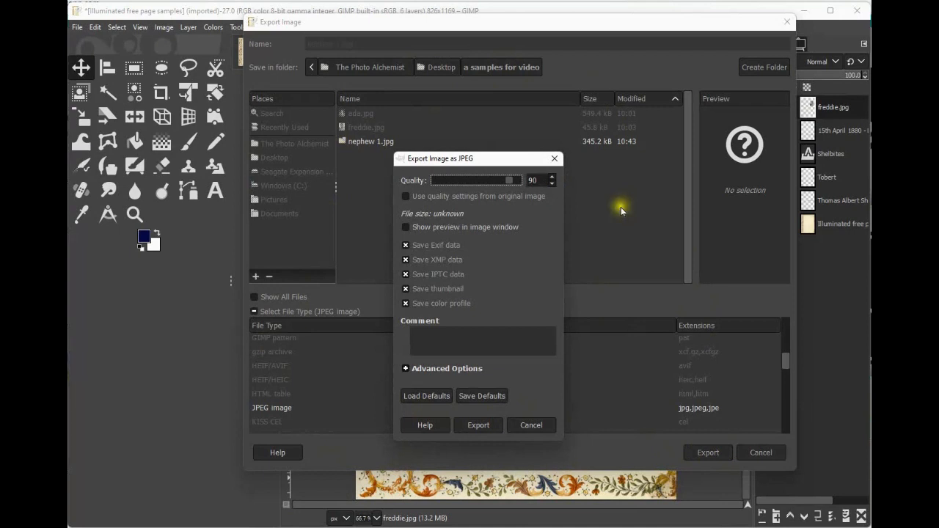
click(478, 426)
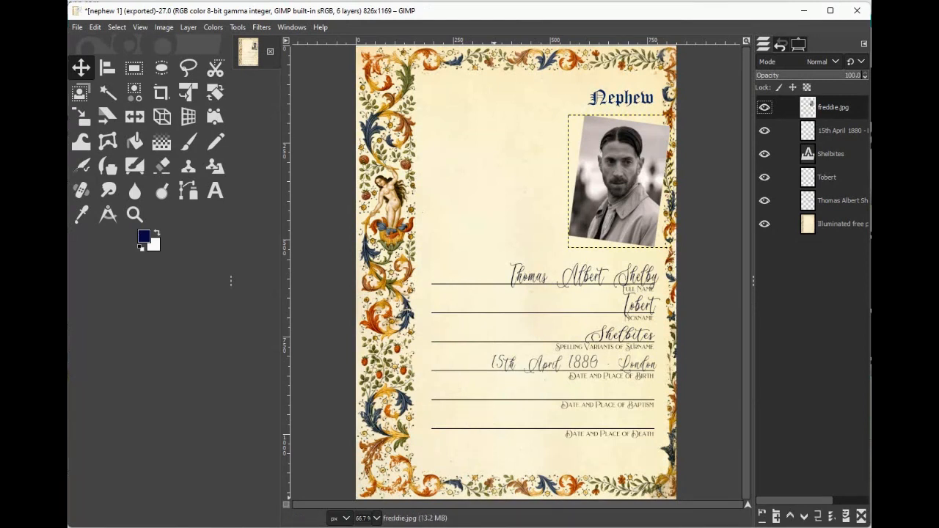
Switch to File Explorer, open the nephew 1 JPG from the "a samples for video" folder and view it in a maximized window.
key(super+e)
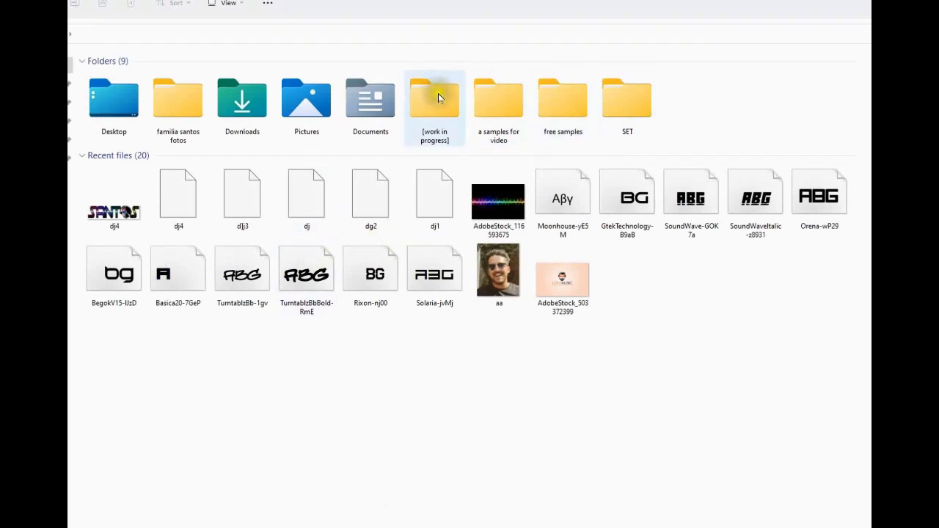
double_click(502, 101)
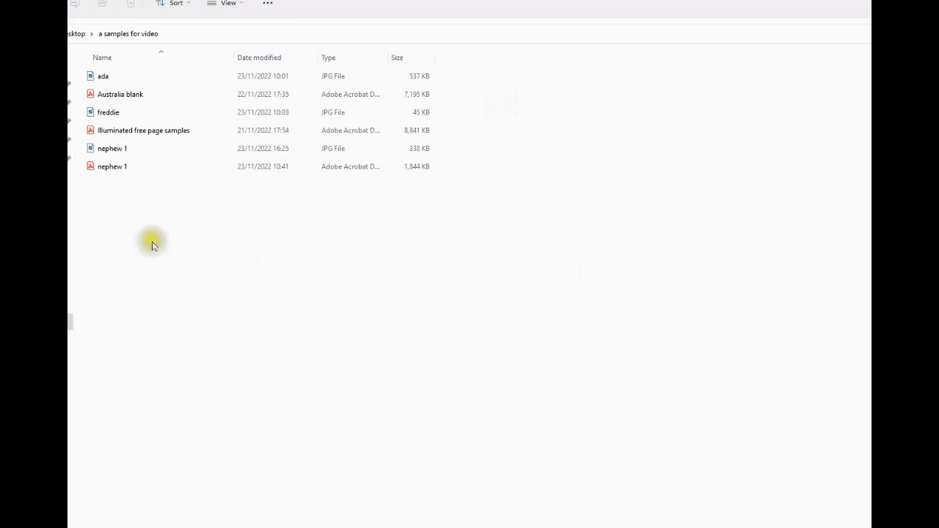
double_click(106, 149)
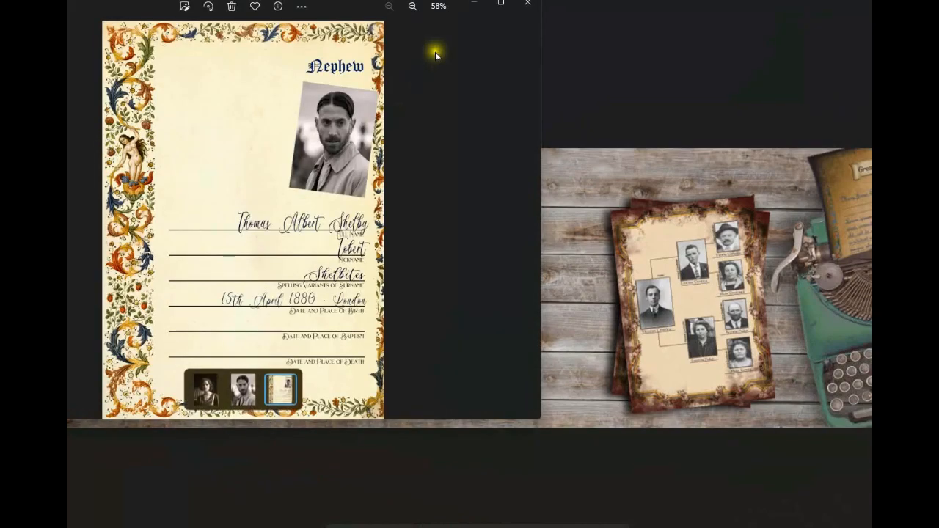
click(503, 6)
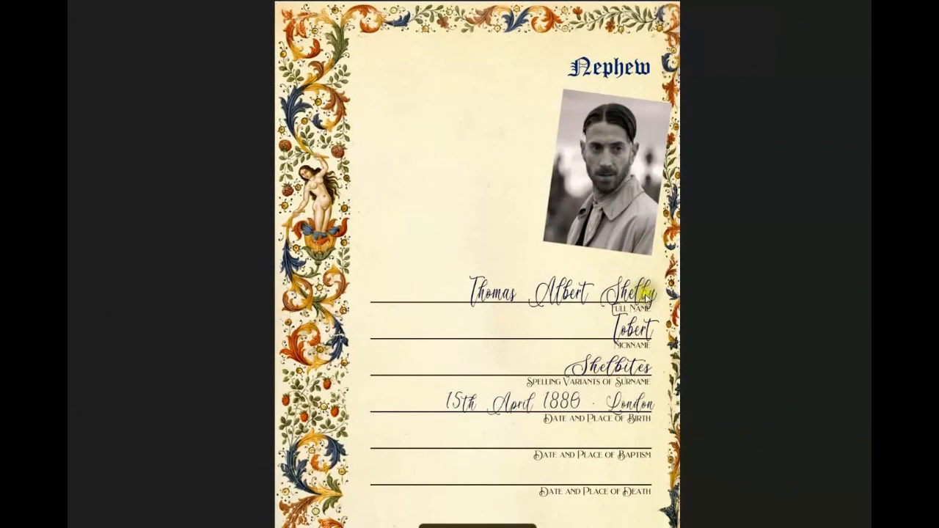